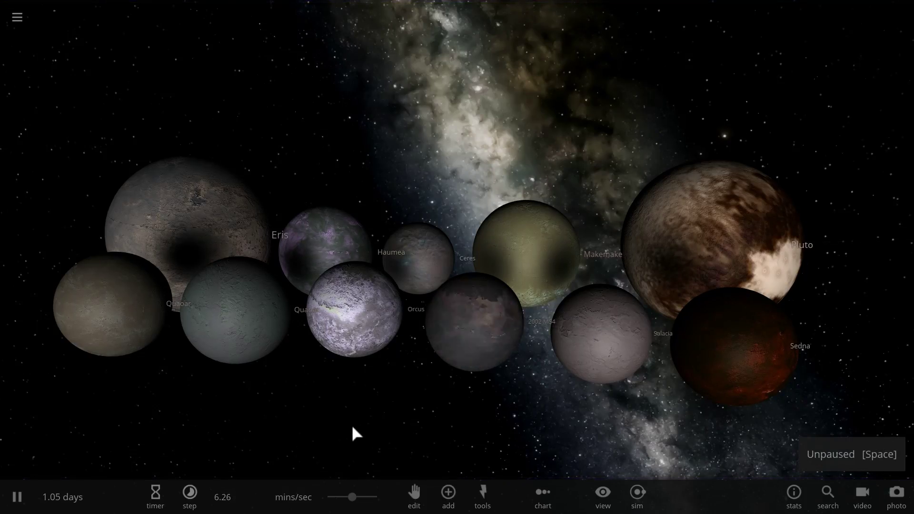
drag(352, 427, 381, 446)
scroll(381, 446, down, 3)
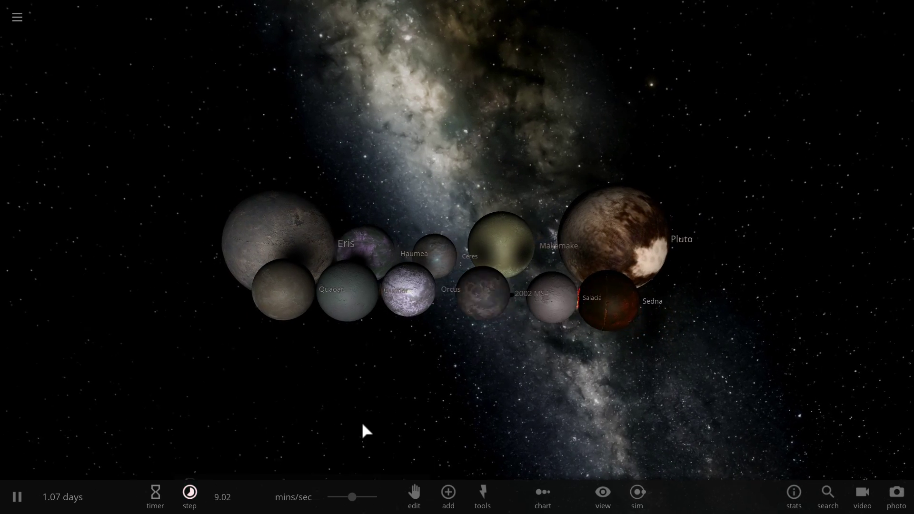
drag(341, 421, 355, 394)
scroll(371, 393, up, 3)
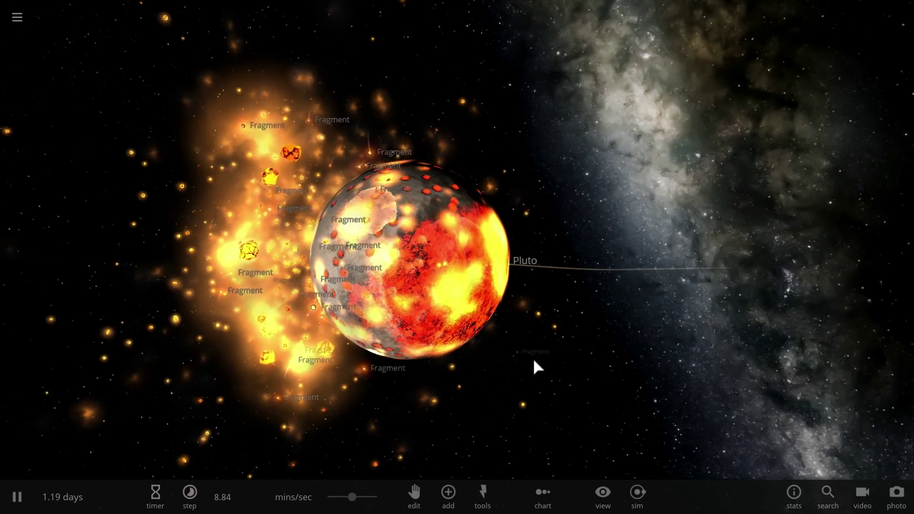
scroll(515, 351, down, 3)
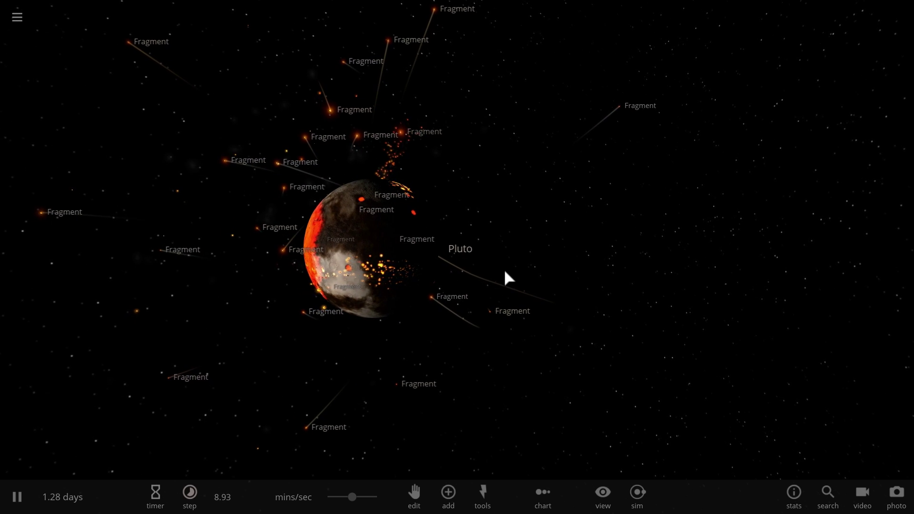
Start a new empty simulation and place a single still Pluto in it.
click(18, 18)
click(75, 139)
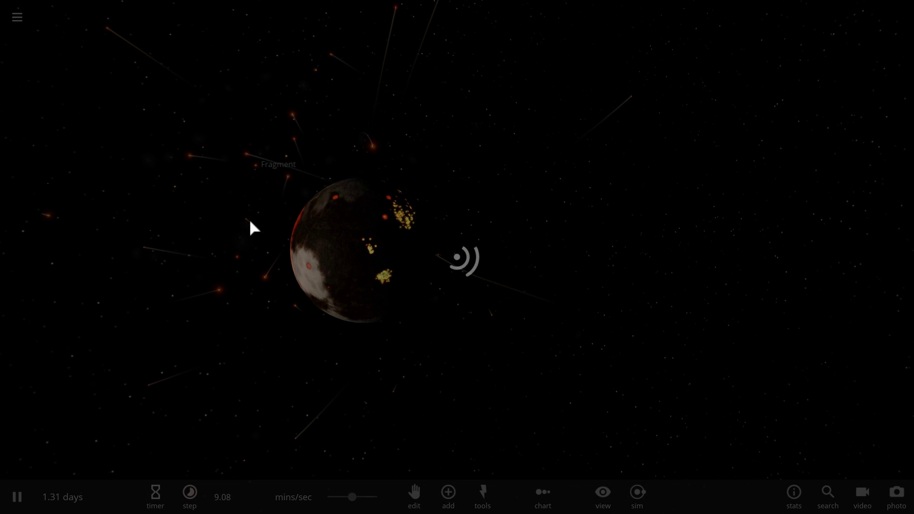
click(449, 492)
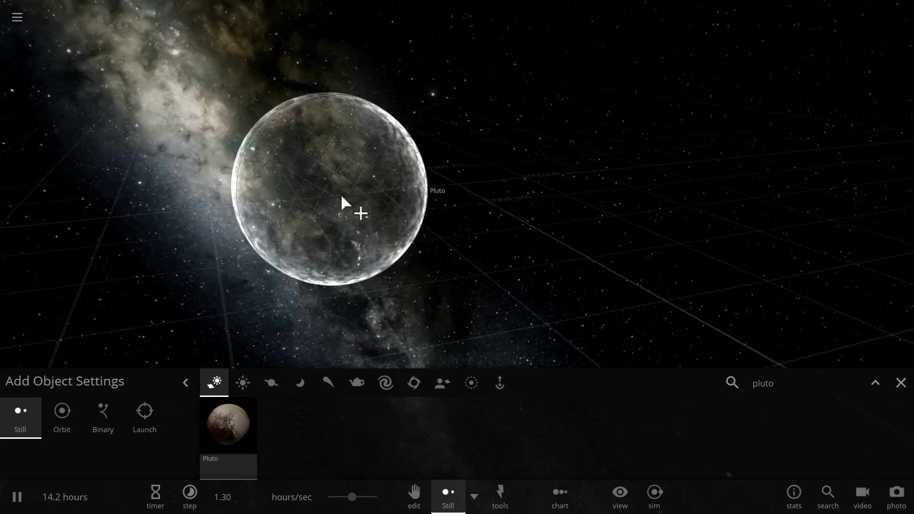
click(360, 200)
key(Escape)
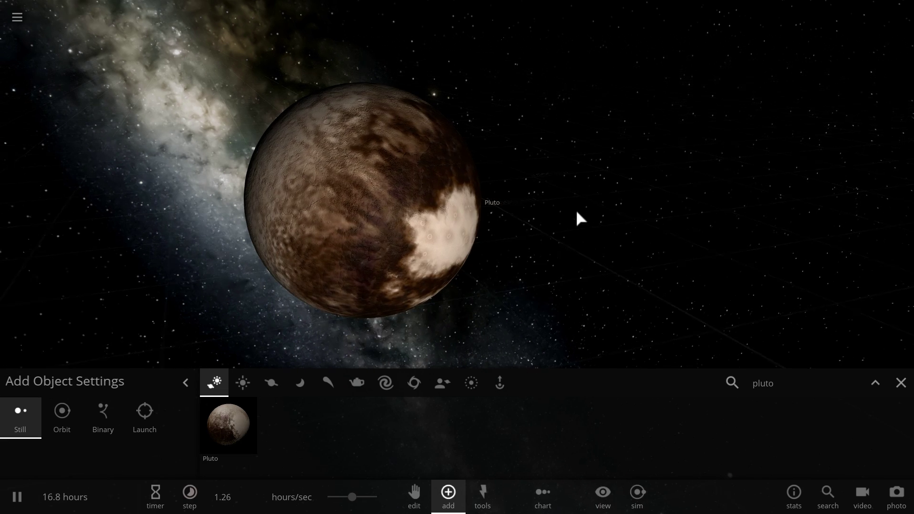
Pause the simulation and set its gravity to 0 G in the simulation settings.
drag(576, 210, 471, 239)
key(space)
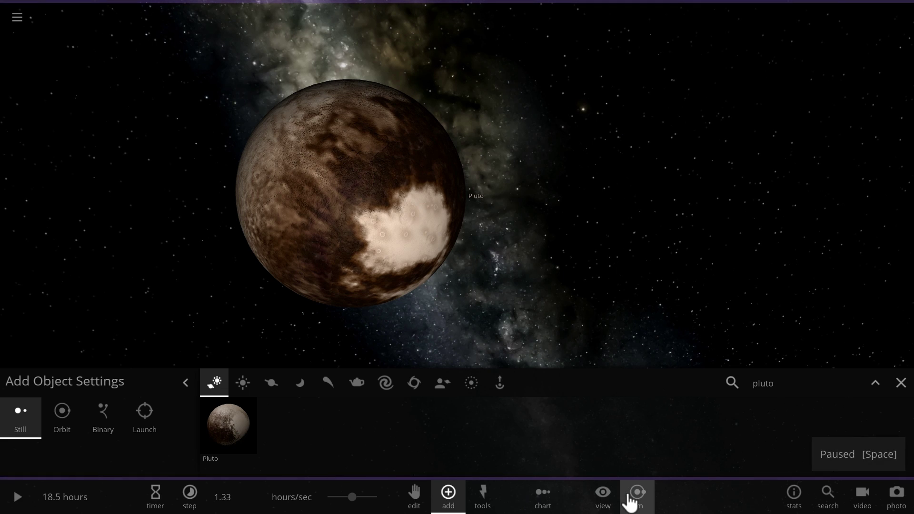
click(631, 501)
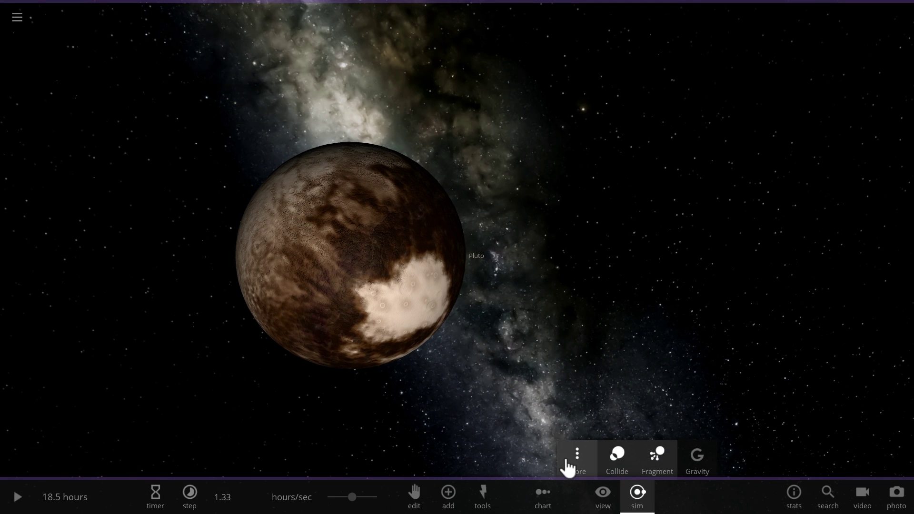
click(569, 468)
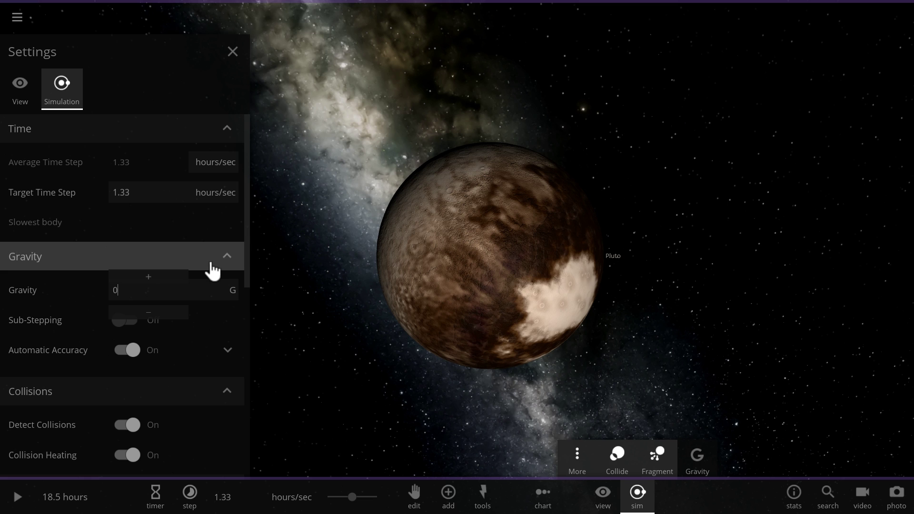
Turn off fragment creation, keep collisions and heating on, and resume the simulation.
scroll(179, 276, down, 5)
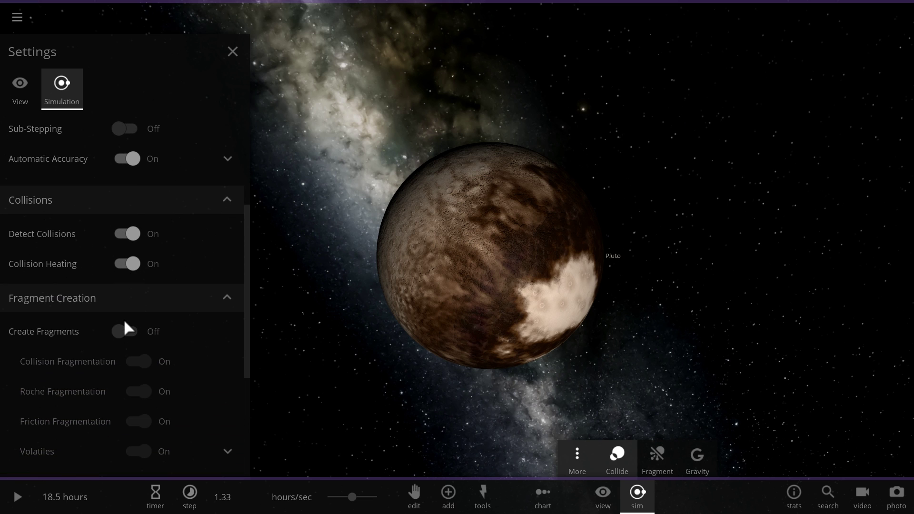
scroll(126, 326, down, 3)
scroll(126, 329, down, 3)
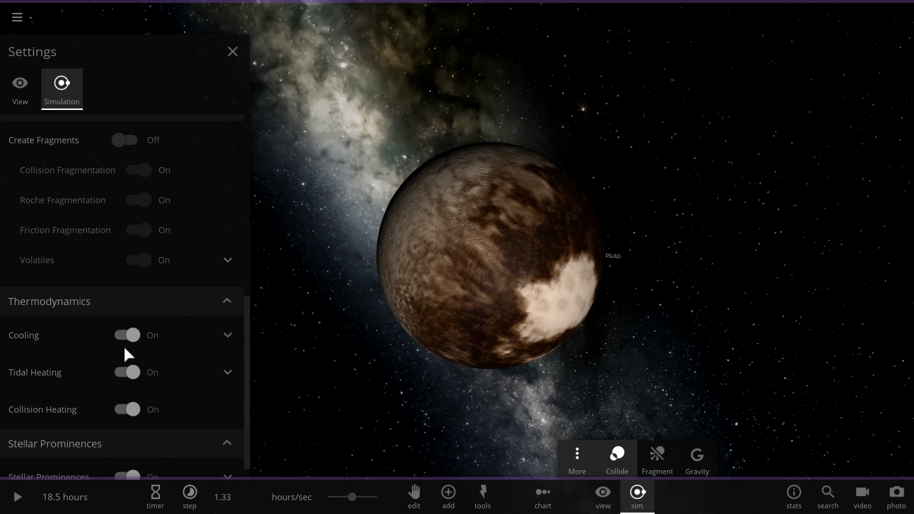
scroll(125, 349, up, 6)
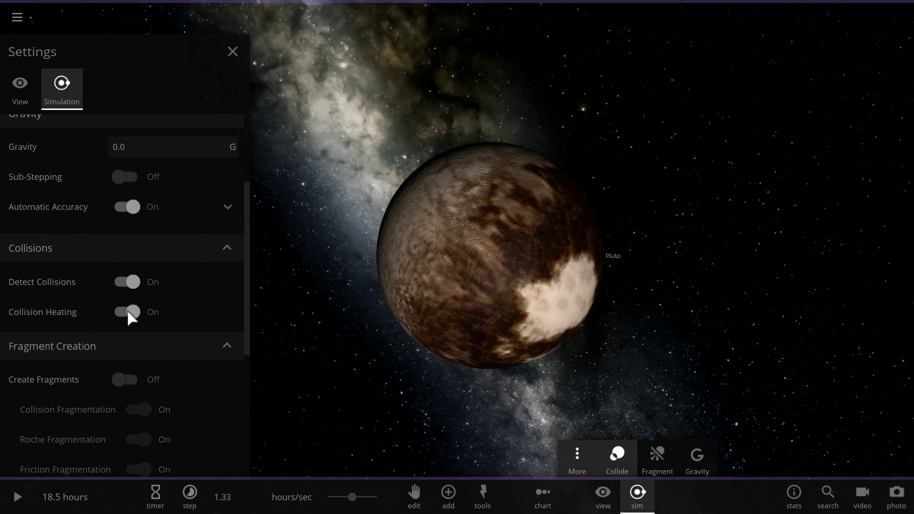
click(229, 54)
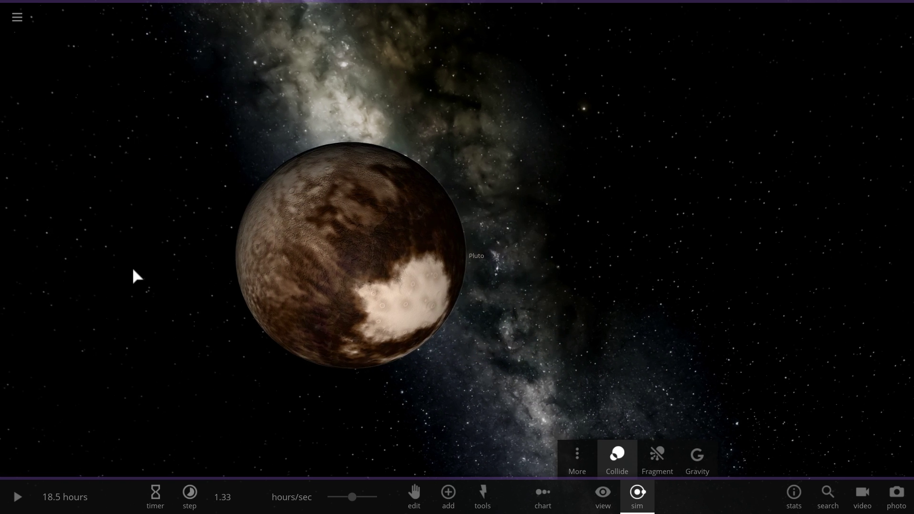
key(space)
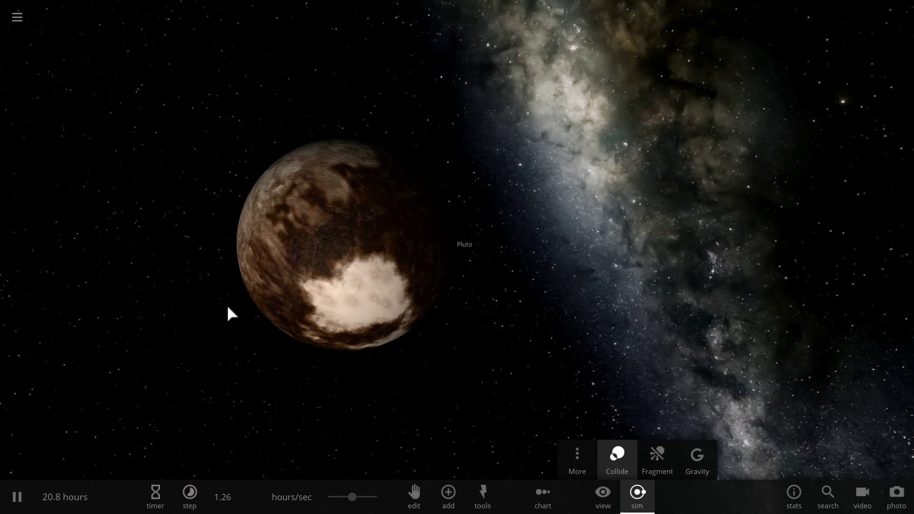
Find Ceres in the object library and place one still copy close beside Pluto.
click(449, 496)
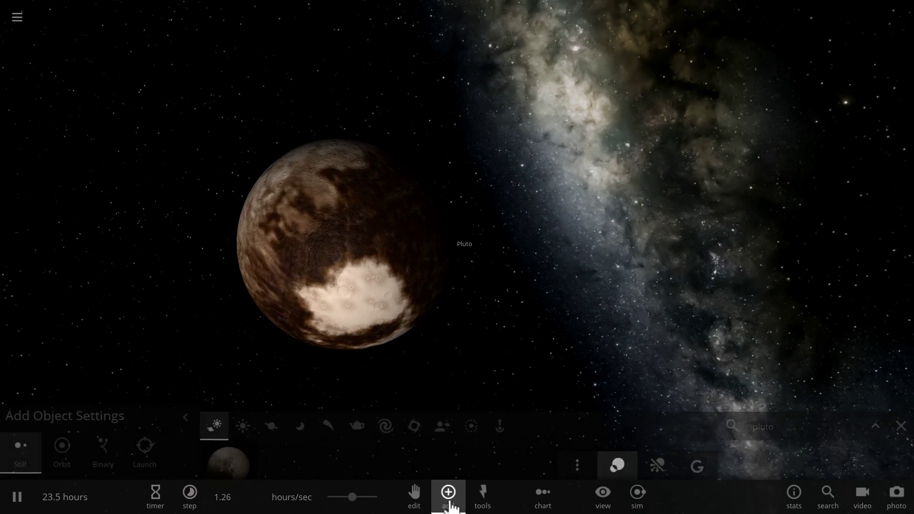
text(ceres)
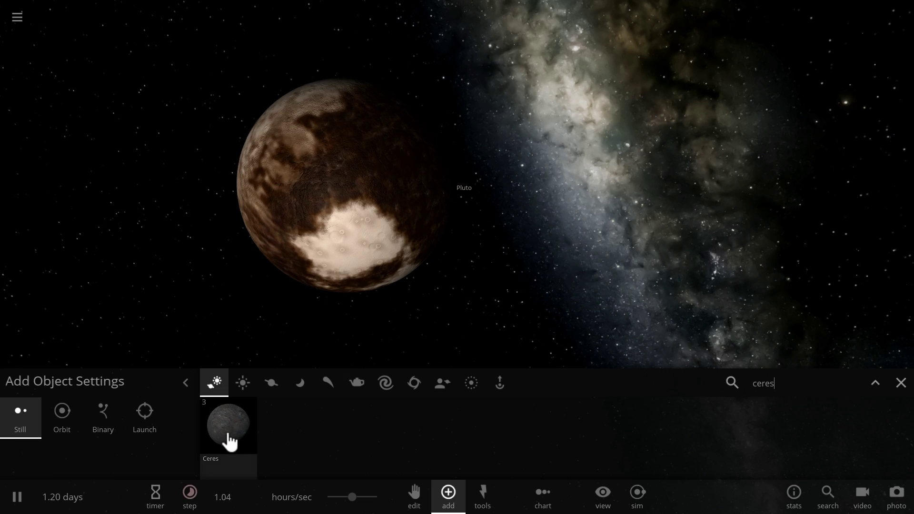
click(229, 442)
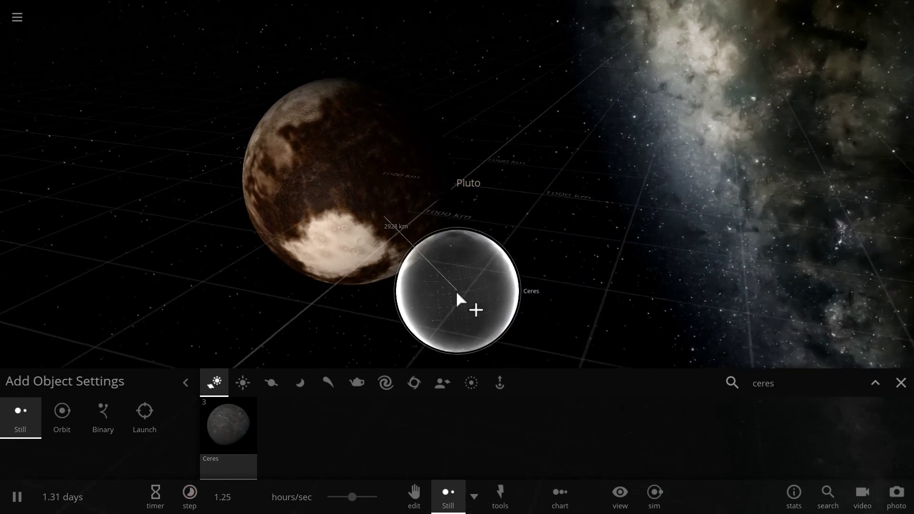
click(523, 254)
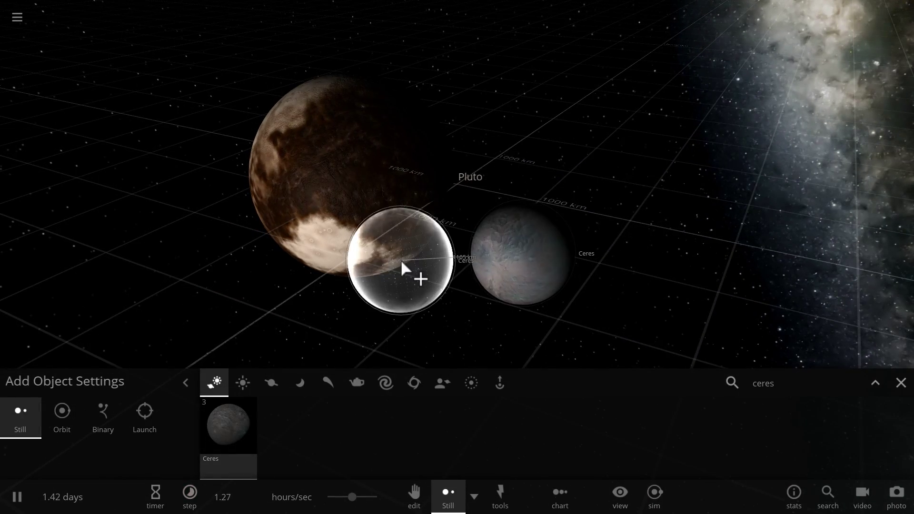
right_click(401, 259)
Focus on Ceres and place a still Haumea on its side facing away from Pluto.
drag(417, 284, 364, 272)
scroll(364, 273, up, 3)
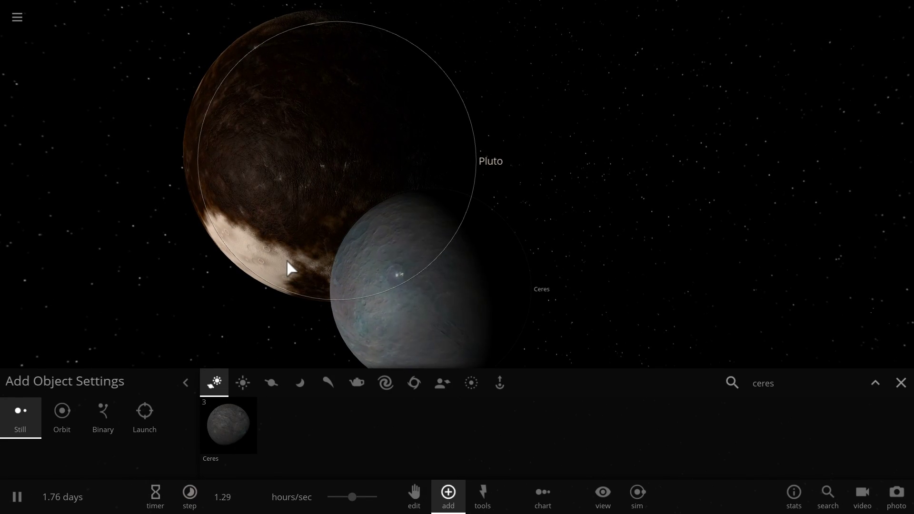
scroll(281, 263, down, 3)
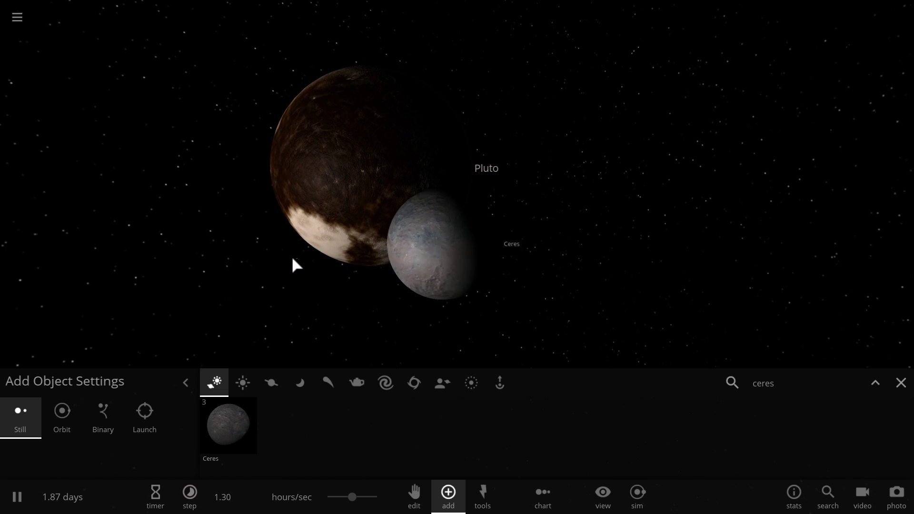
click(439, 247)
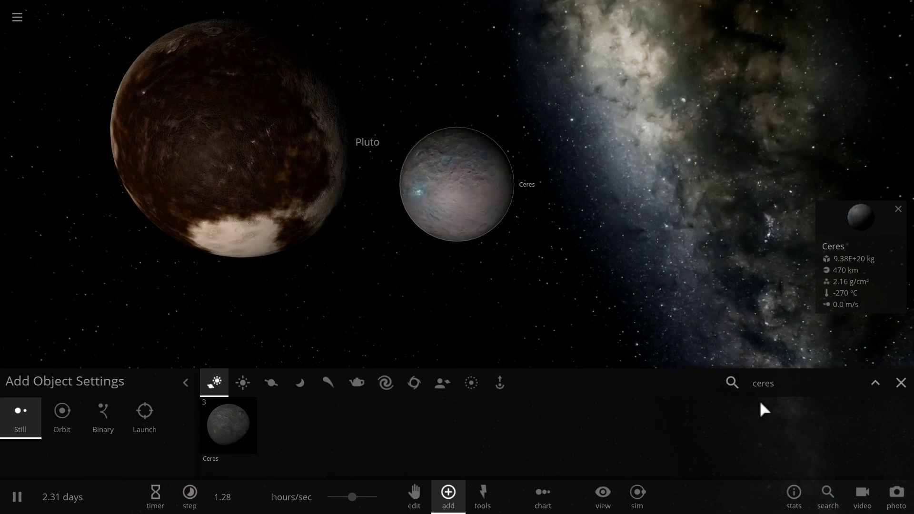
text(haume)
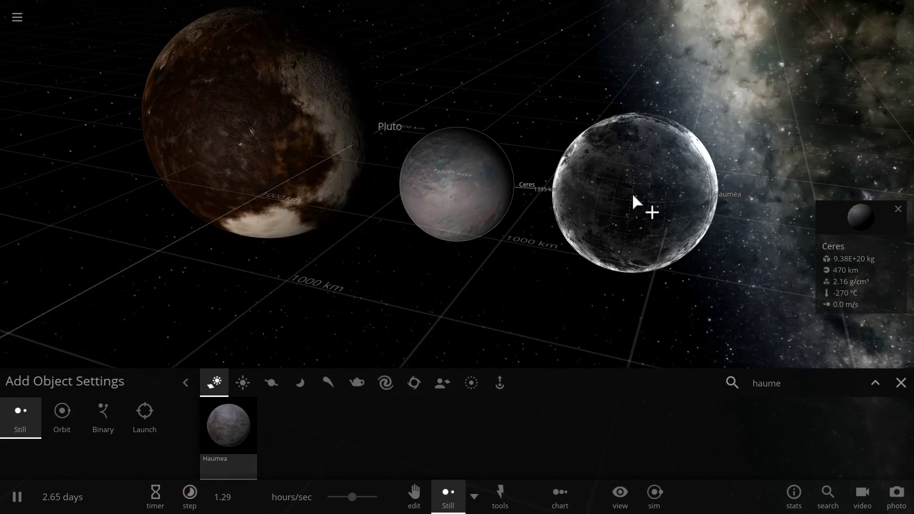
click(629, 199)
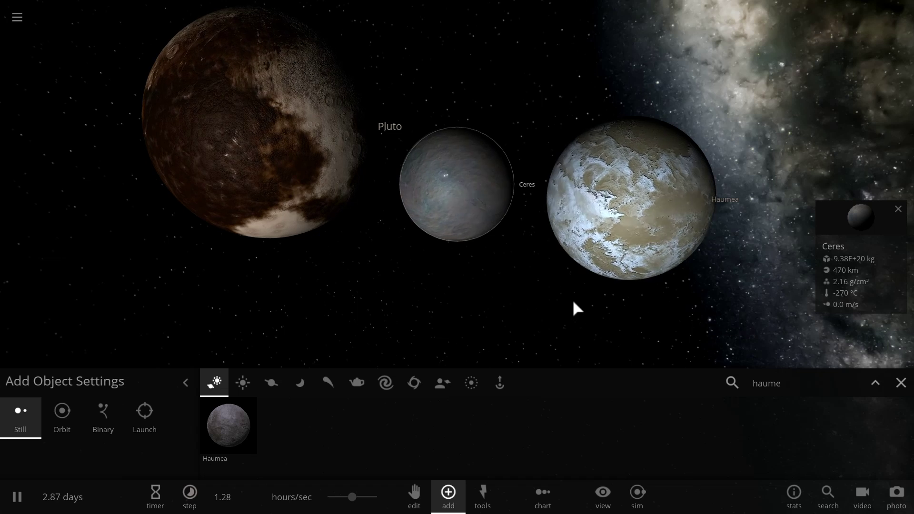
Find Makemake in the object library and place it still beyond Haumea, continuing the row.
scroll(561, 293, down, 3)
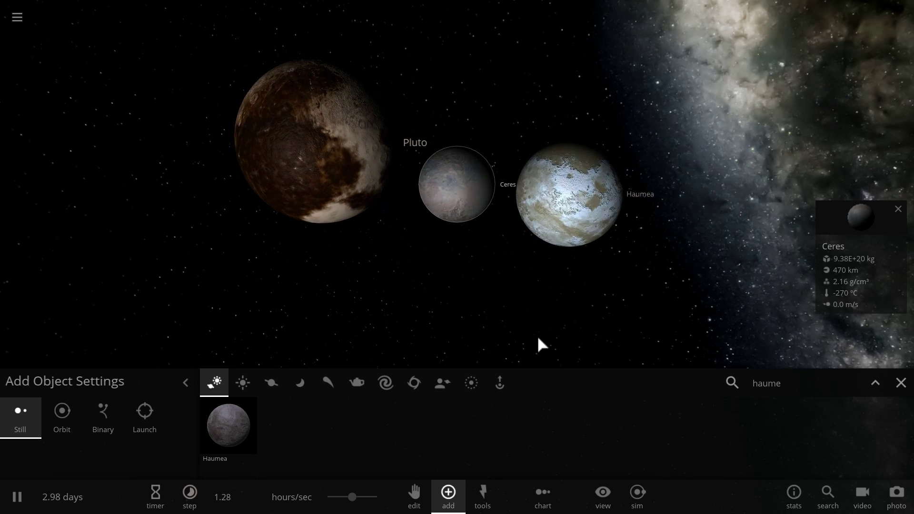
text(mak)
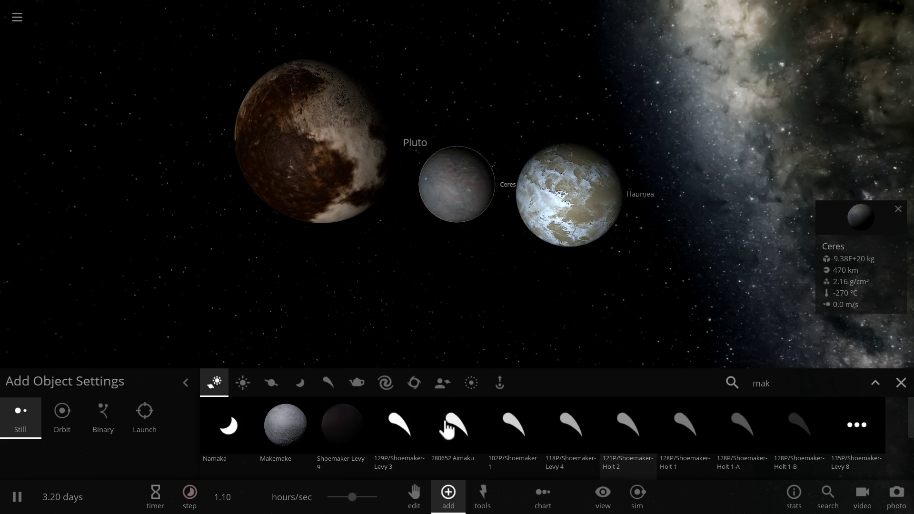
click(285, 424)
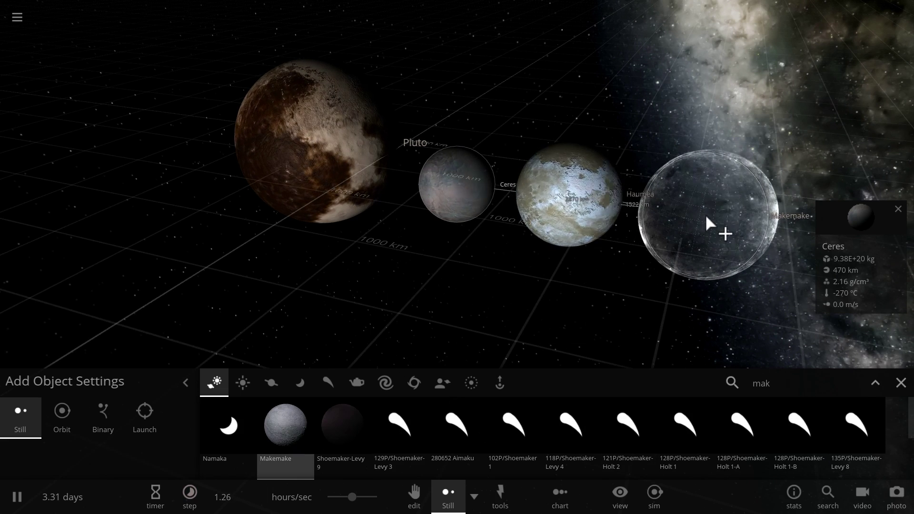
click(705, 213)
Find Eris in the object library and place it still at the end of the row beyond Makemake.
scroll(589, 262, down, 3)
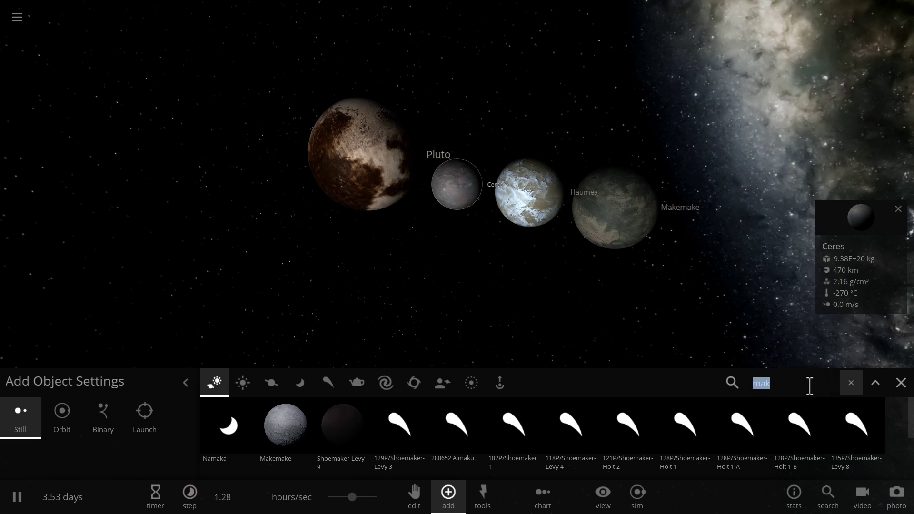
text(eris)
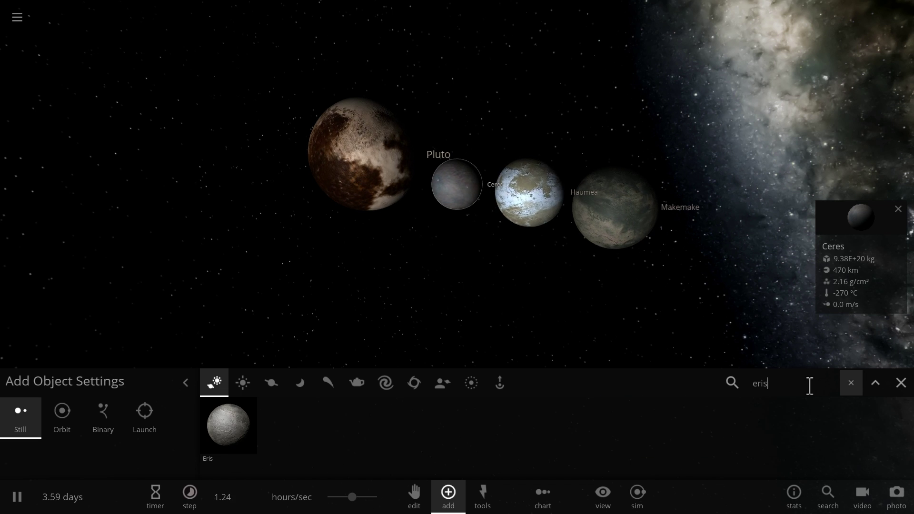
click(255, 458)
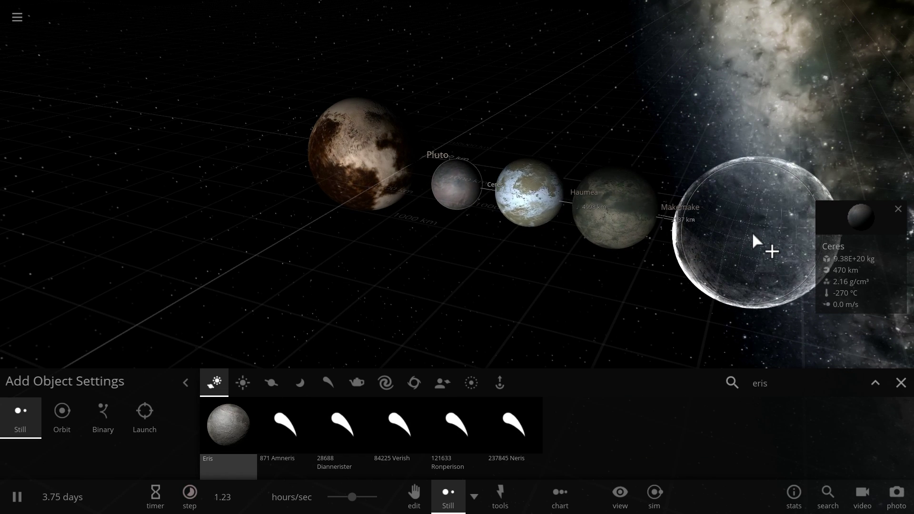
click(753, 234)
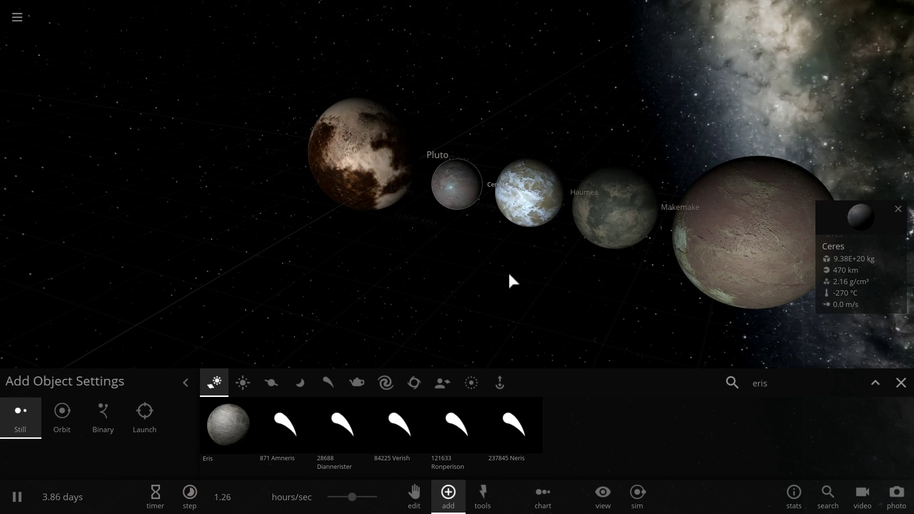
Find Sedna in the object library and place it still in front of the row of dwarf planets.
drag(509, 275, 491, 264)
scroll(490, 264, down, 3)
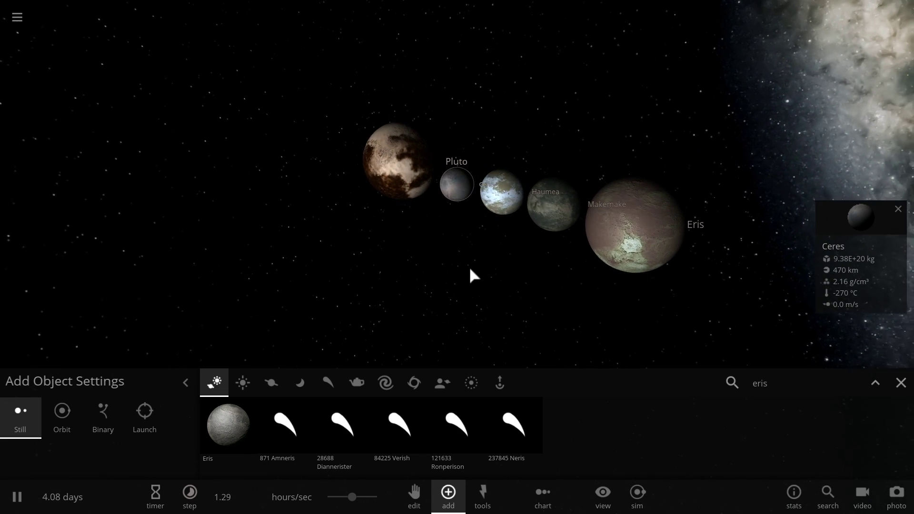
scroll(441, 270, up, 2)
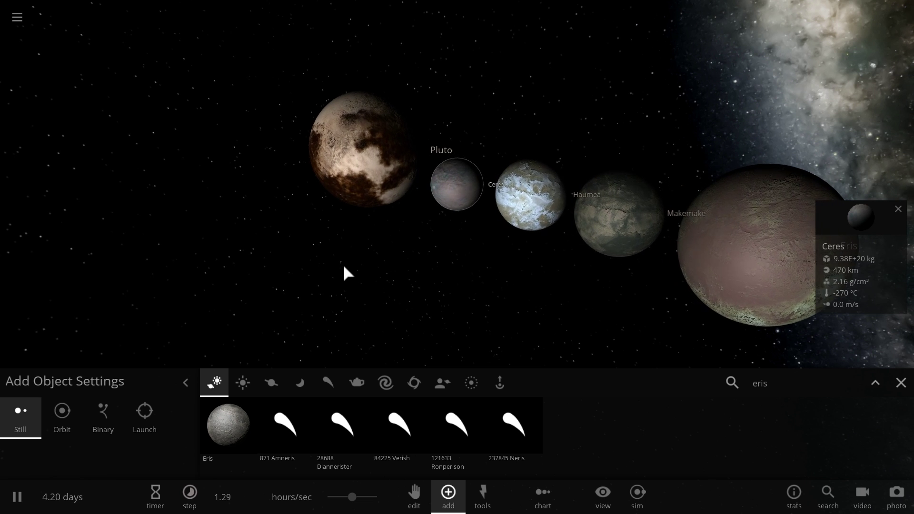
click(794, 381)
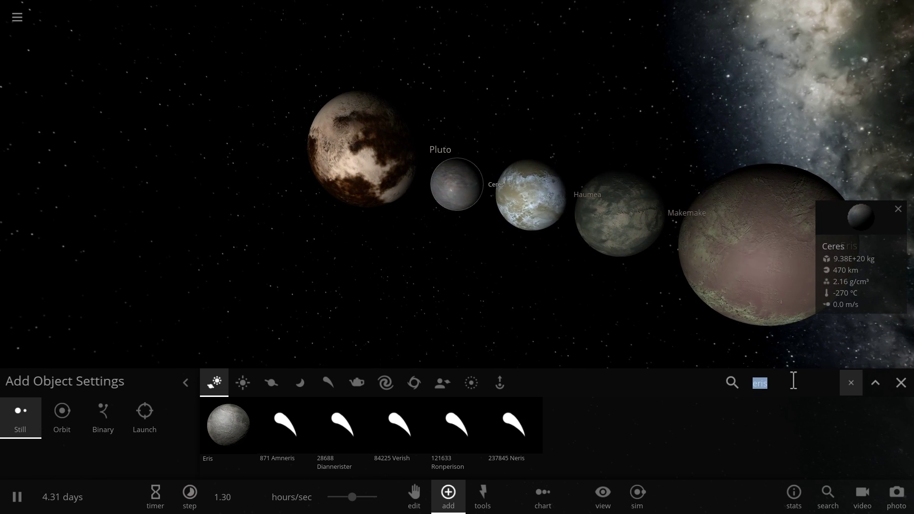
text(sed)
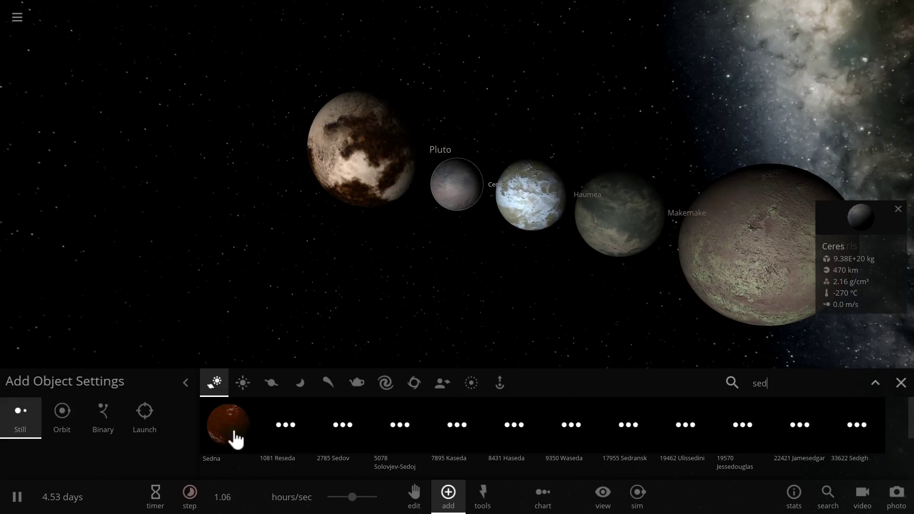
click(235, 431)
click(519, 228)
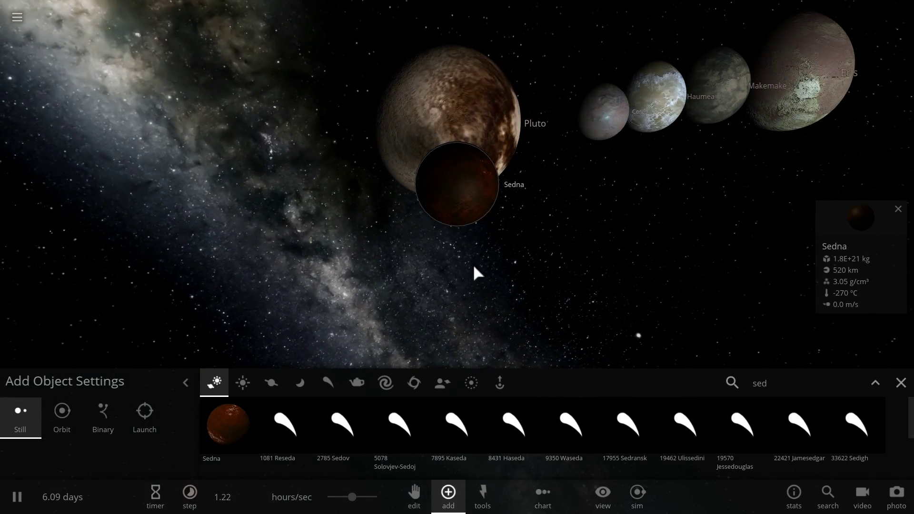
Find Orcus in the object library and place it still beside Sedna, in front of Pluto.
right_drag(396, 265, 471, 217)
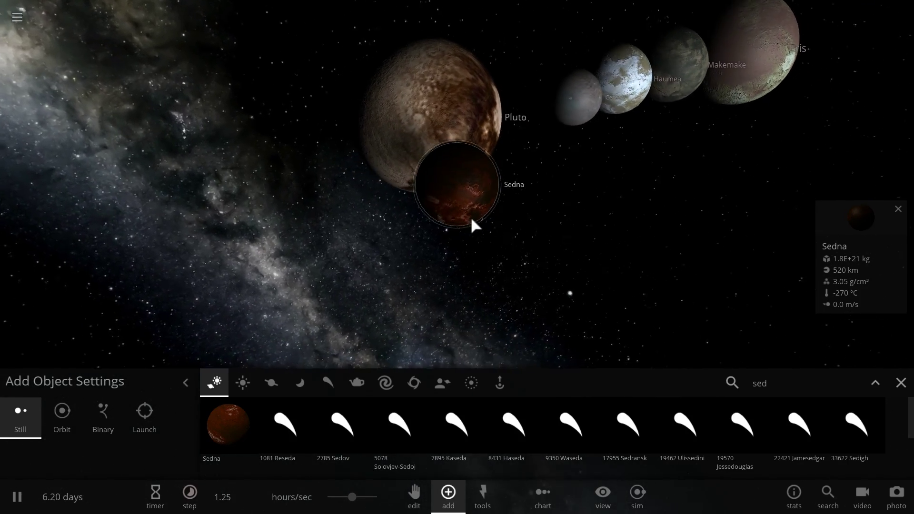
scroll(433, 204, up, 3)
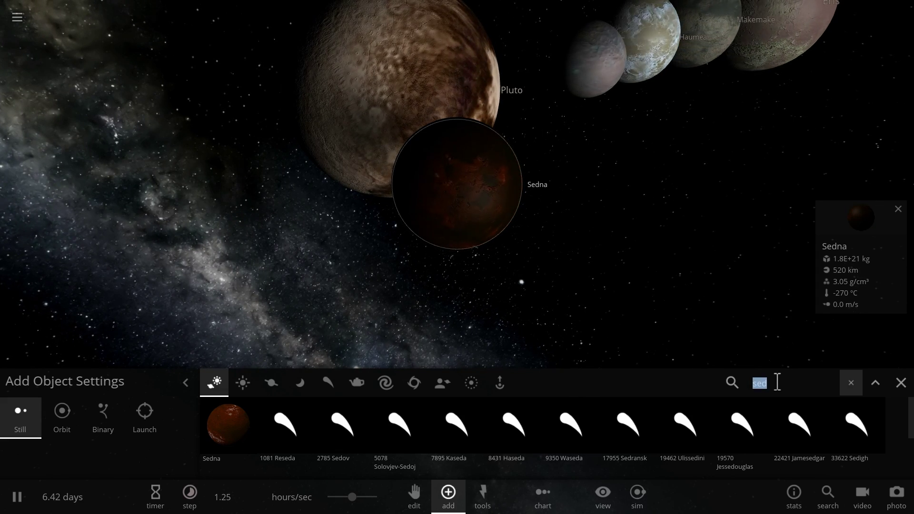
text(orc)
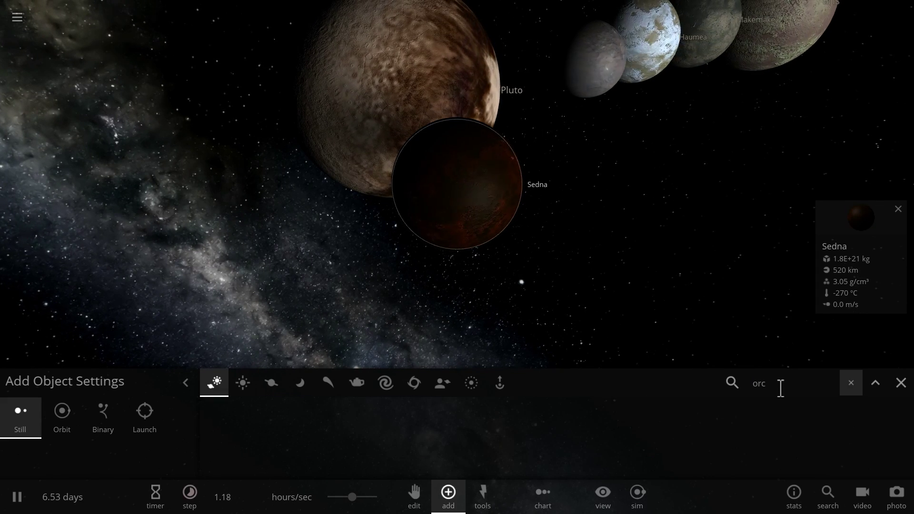
text(us)
click(228, 424)
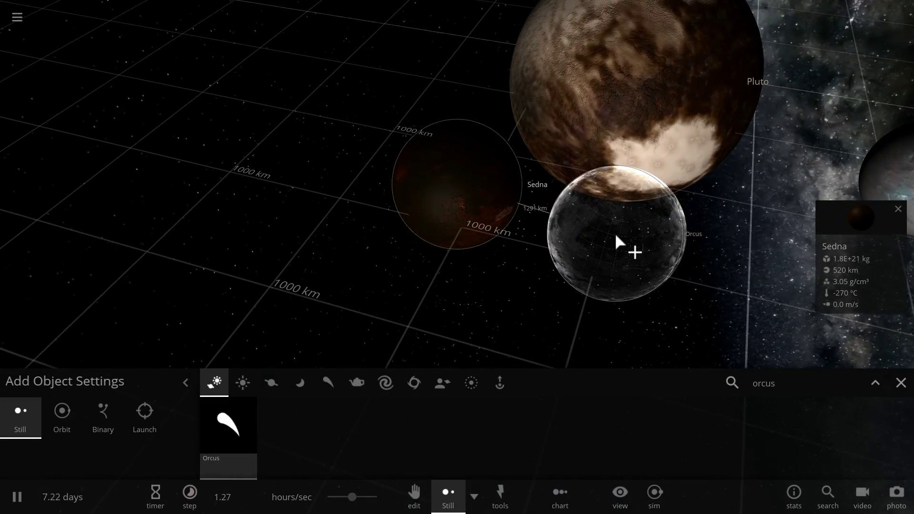
click(612, 250)
key(Escape)
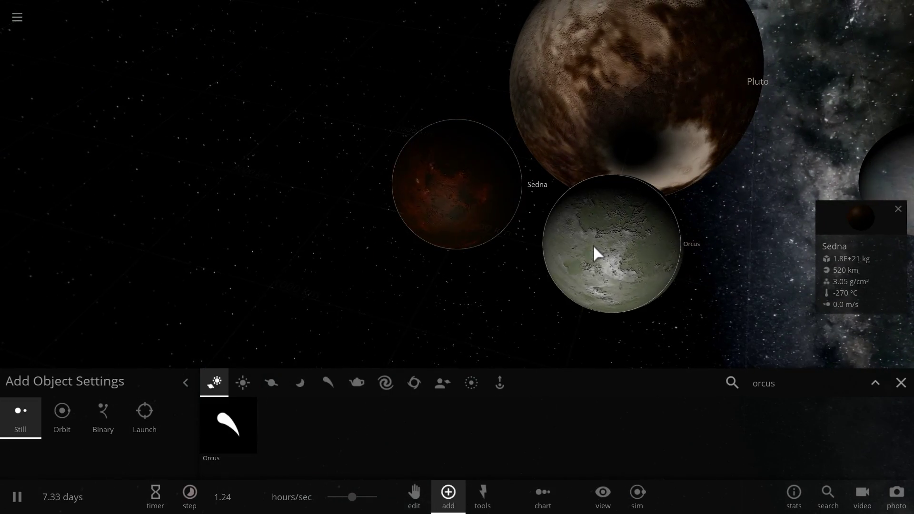
Focus on Orcus, find Quaoar in the object library and place it still beside Orcus, continuing the front row.
double_click(593, 245)
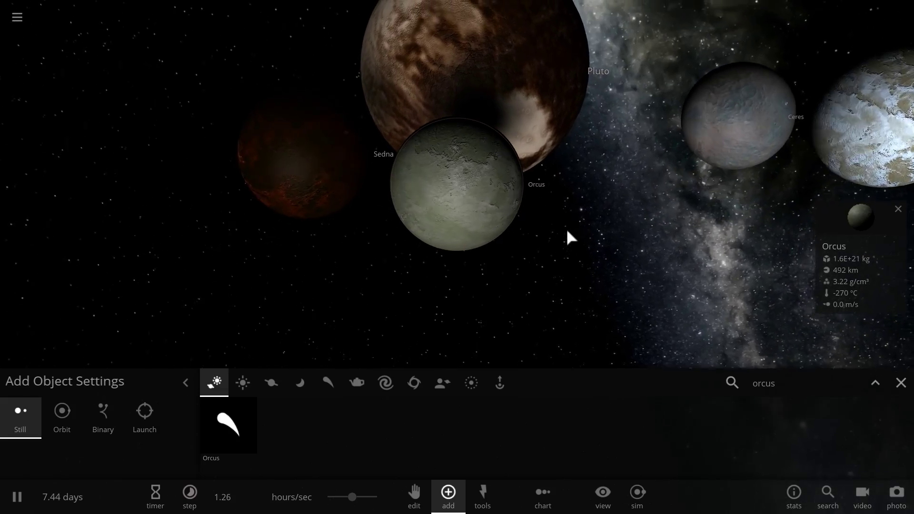
scroll(613, 220, down, 3)
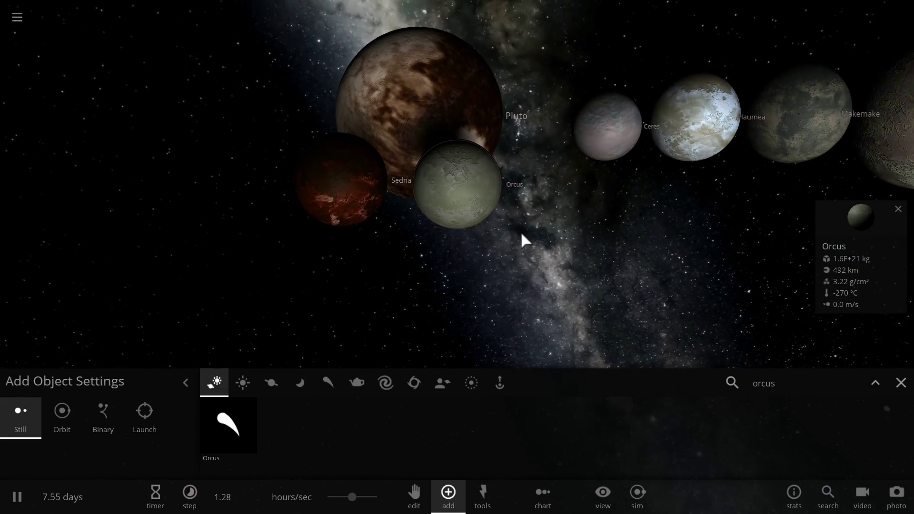
right_drag(522, 233, 560, 222)
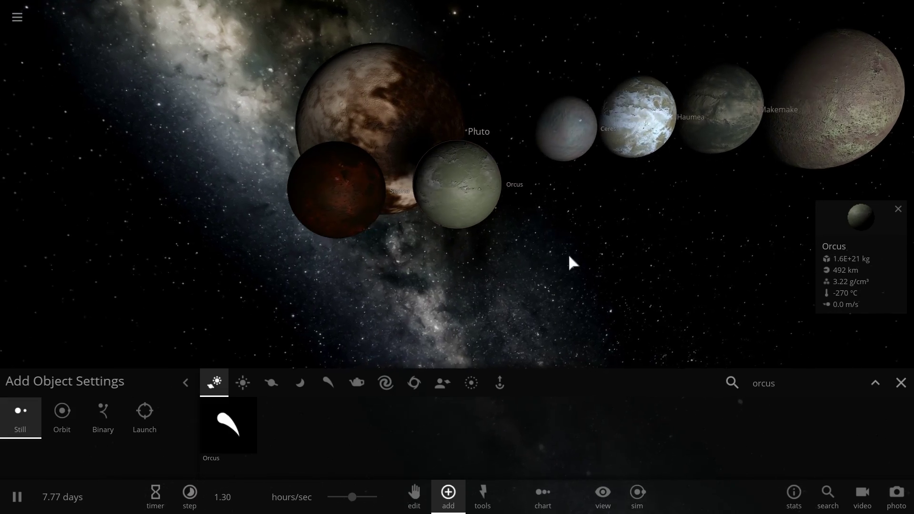
click(793, 385)
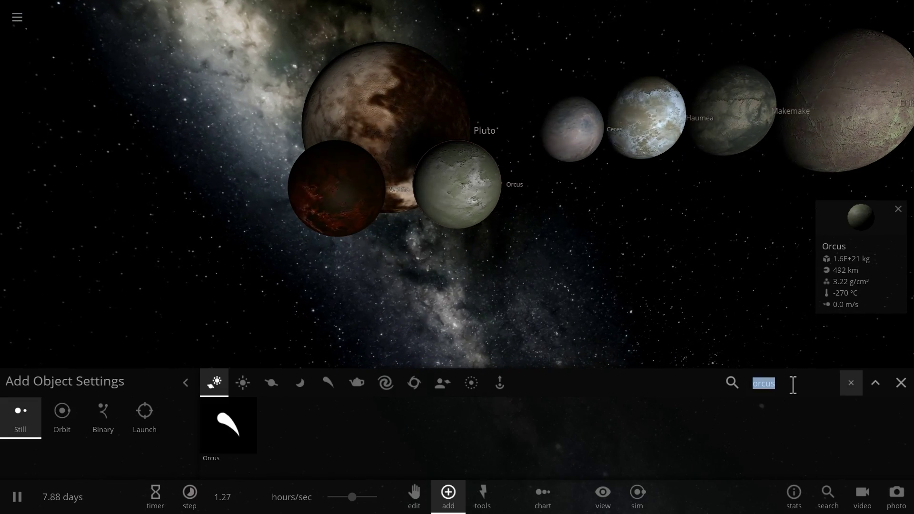
text(qu)
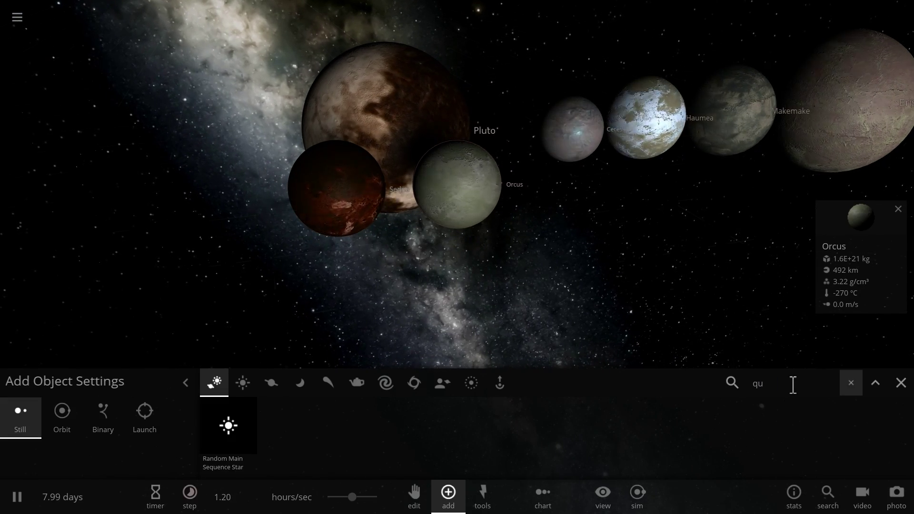
text(oaor)
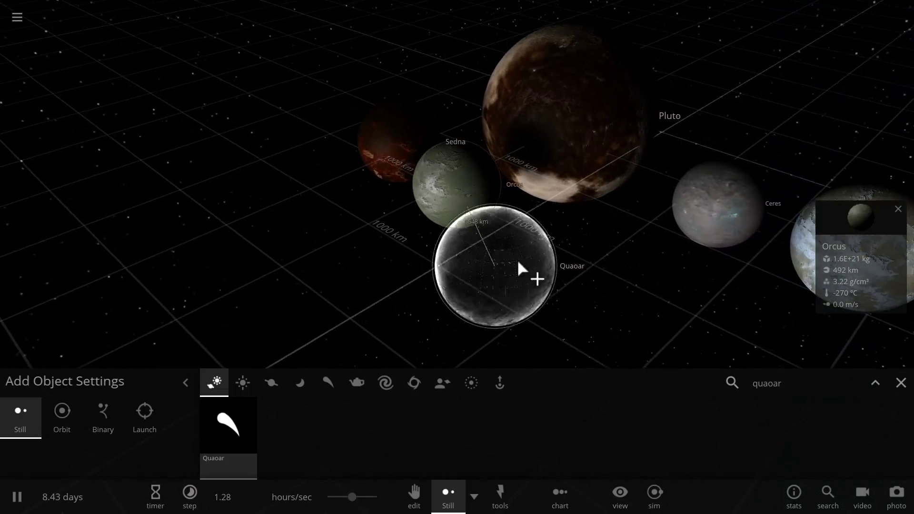
click(560, 246)
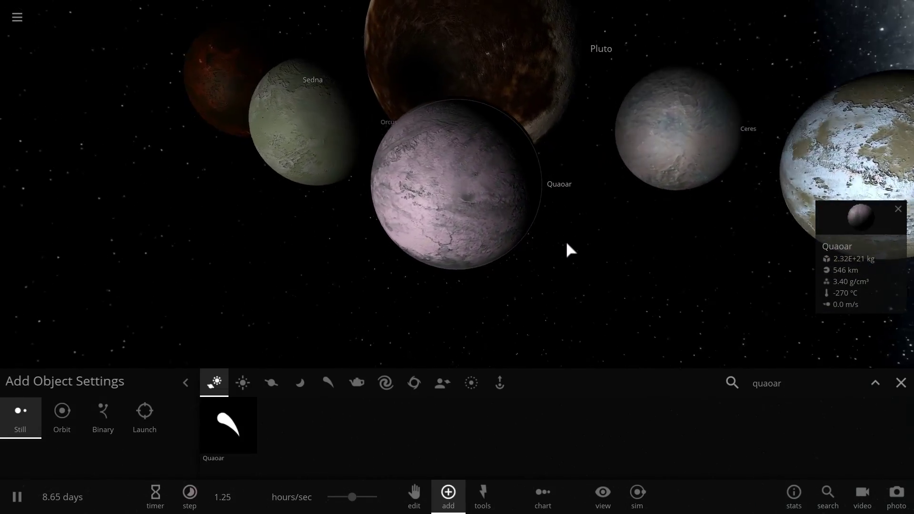
Find Salacia in the object library and place it still beyond Quaoar in the front row.
scroll(569, 250, down, 5)
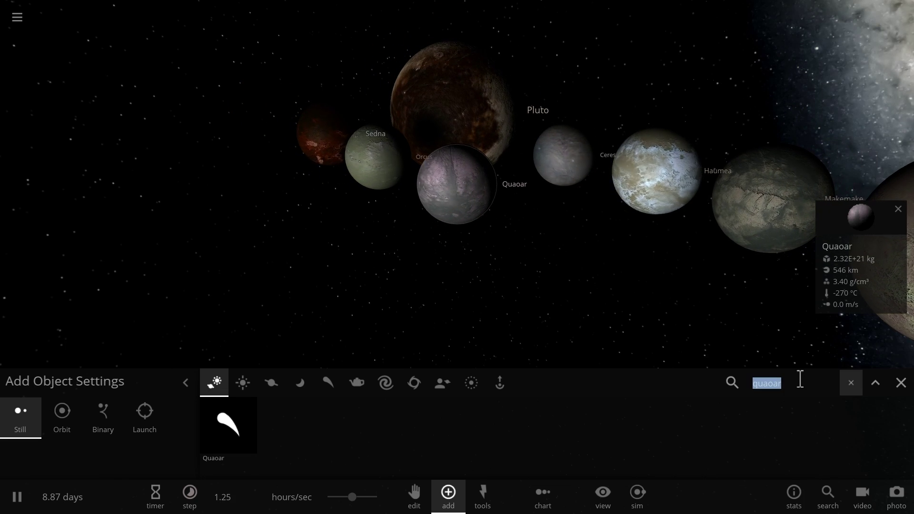
text(salacia)
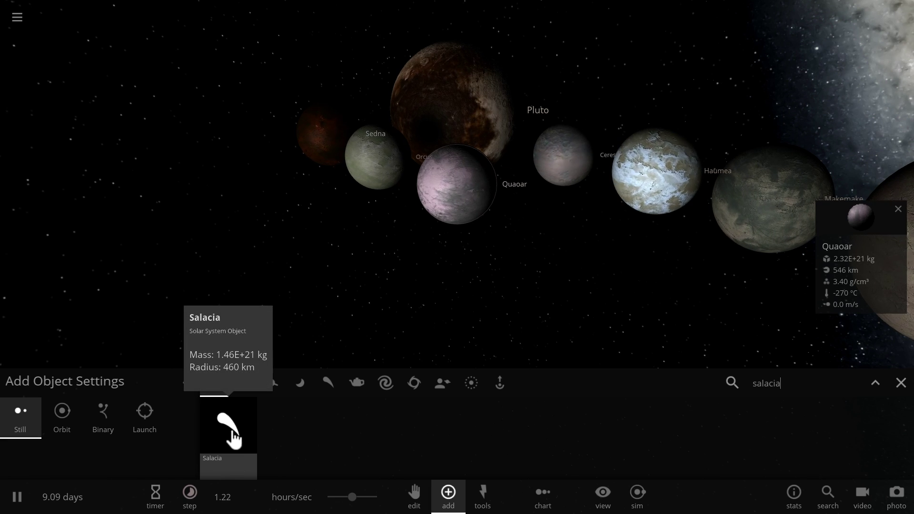
click(238, 444)
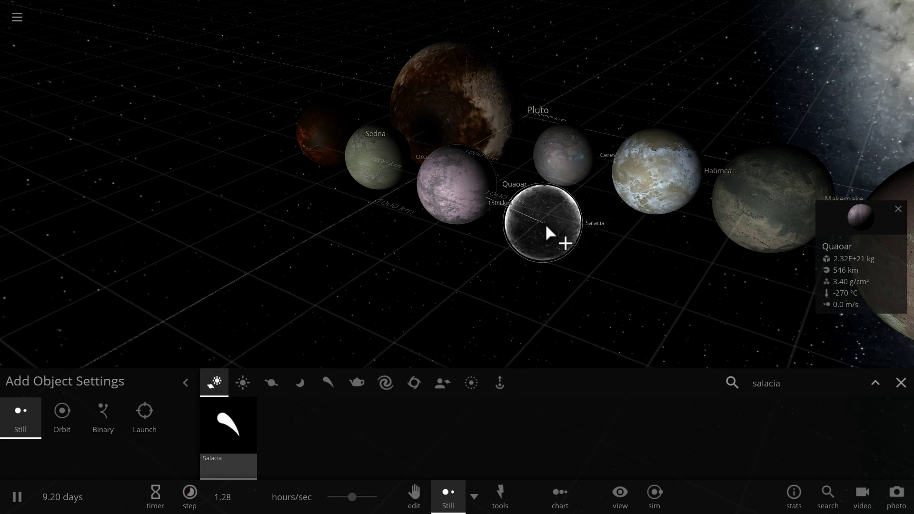
click(545, 225)
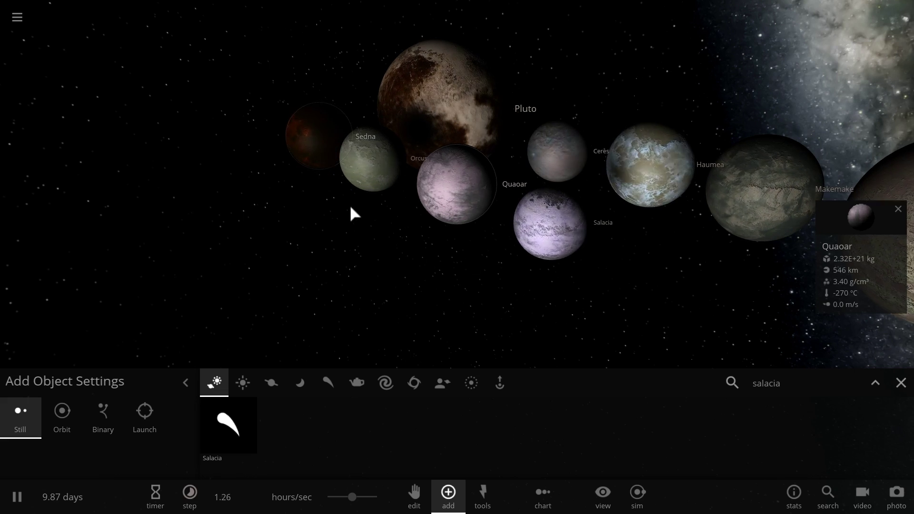
Find 2002 MS4 in the object library and place it still beyond Salacia in the front row.
right_drag(573, 255, 520, 247)
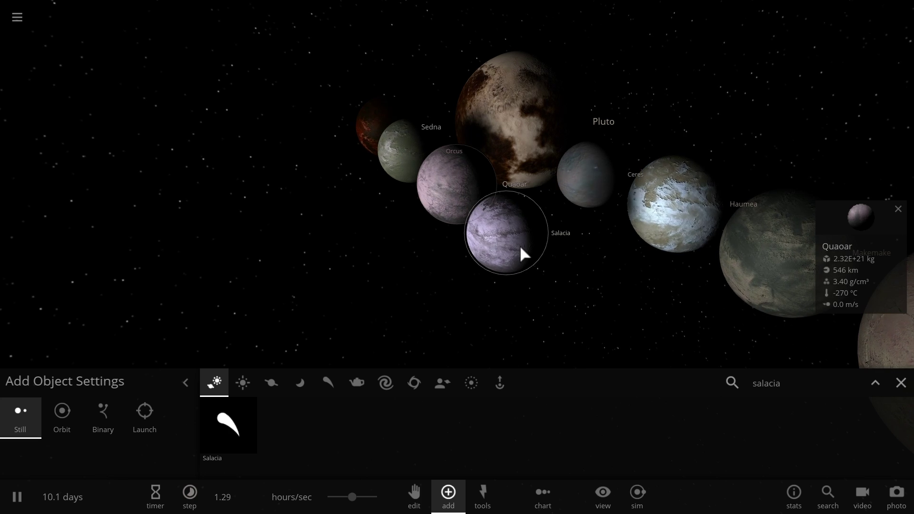
click(791, 390)
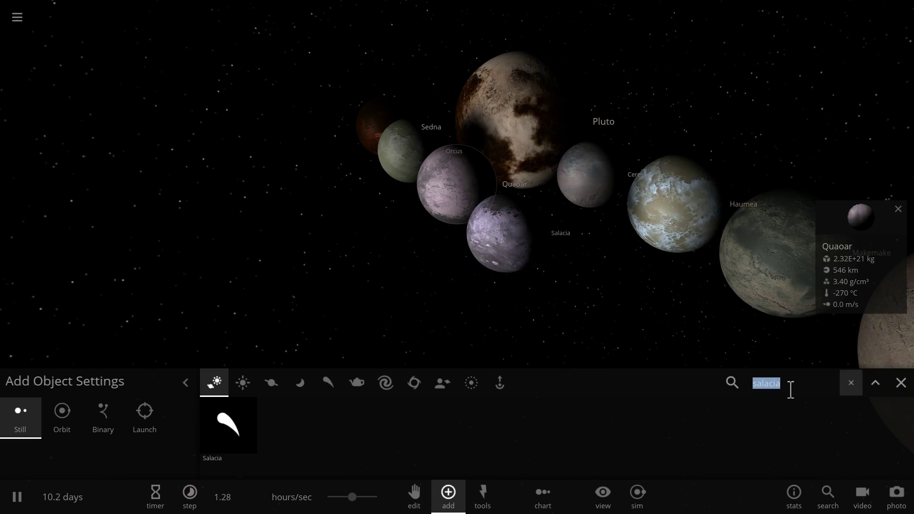
text(2002)
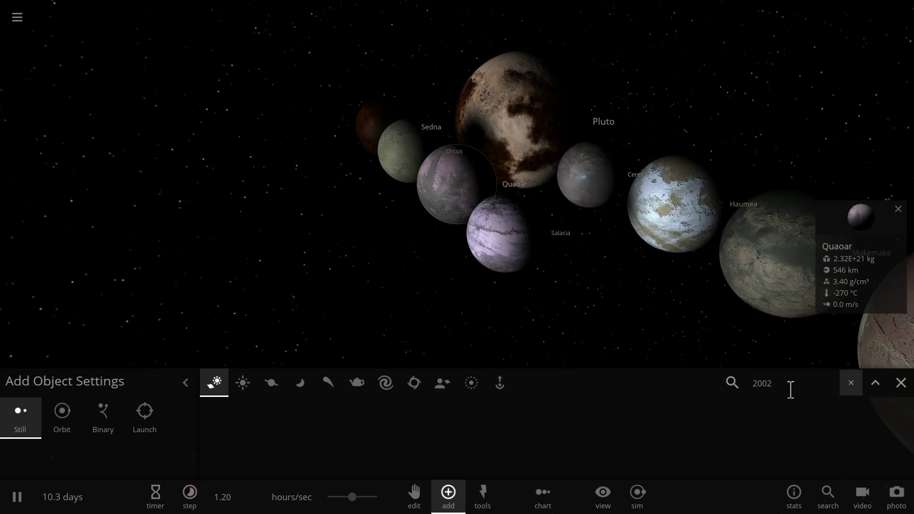
text( ms)
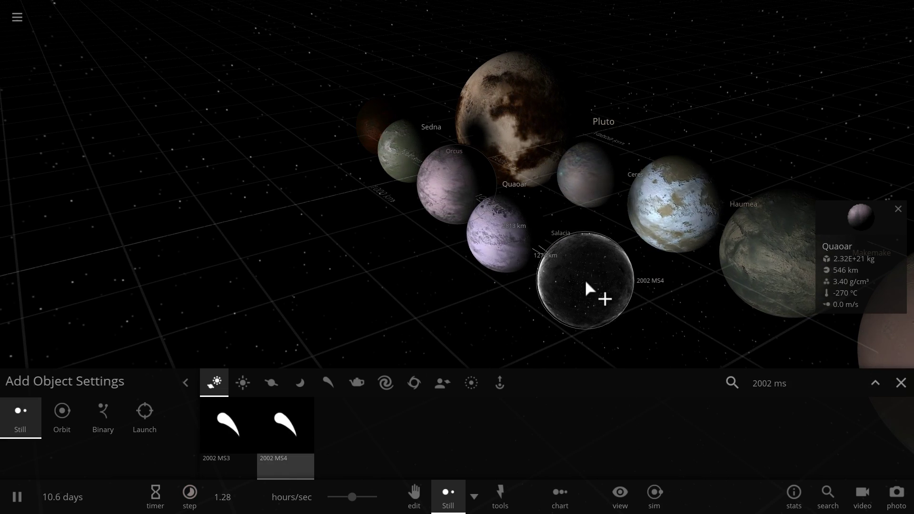
click(586, 283)
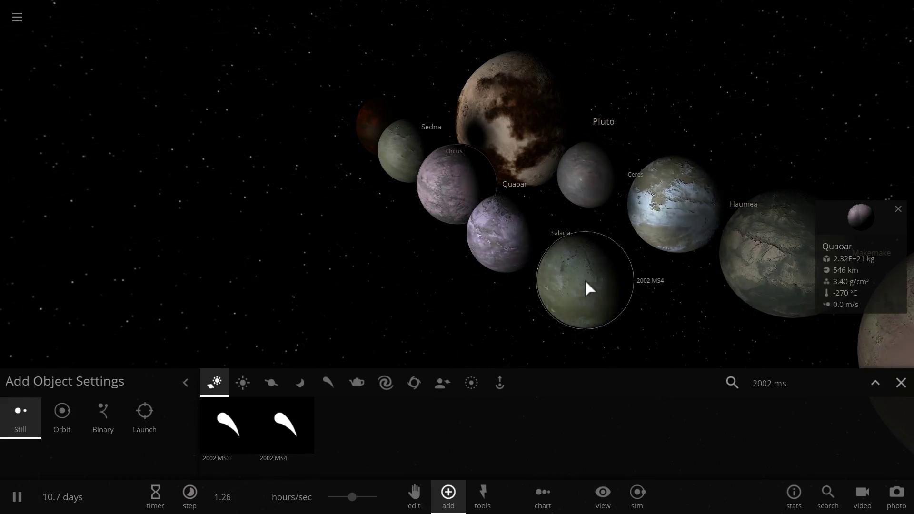
Focus on 2002 MS4 and place a still 2007 OR10 from the object library beyond it, at the end of the front row.
double_click(573, 280)
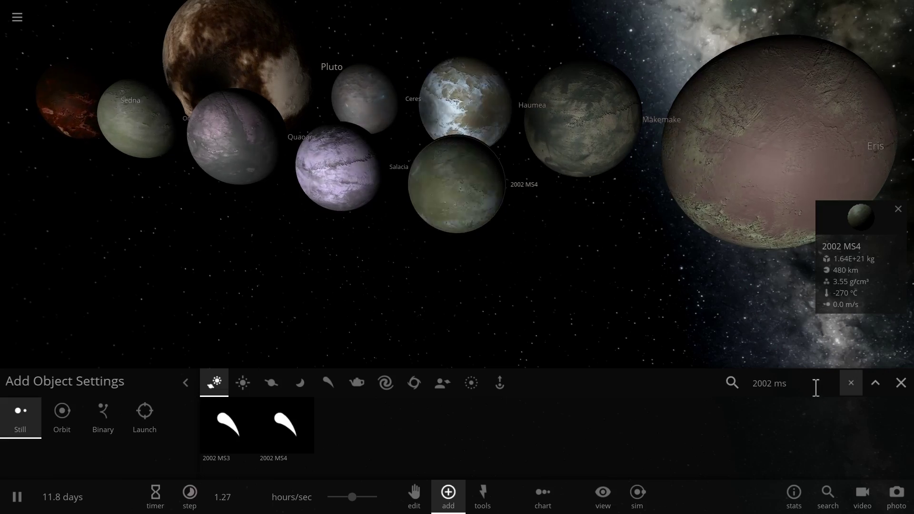
text(2007)
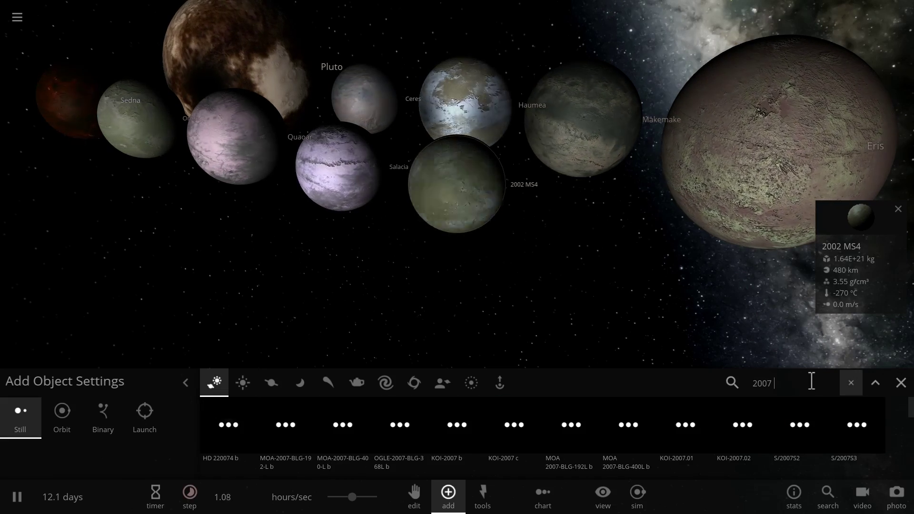
text( or)
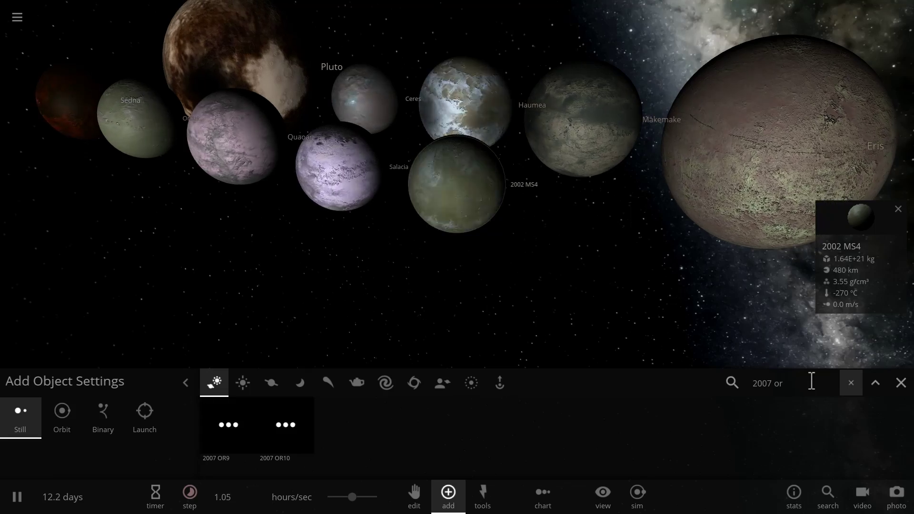
click(282, 447)
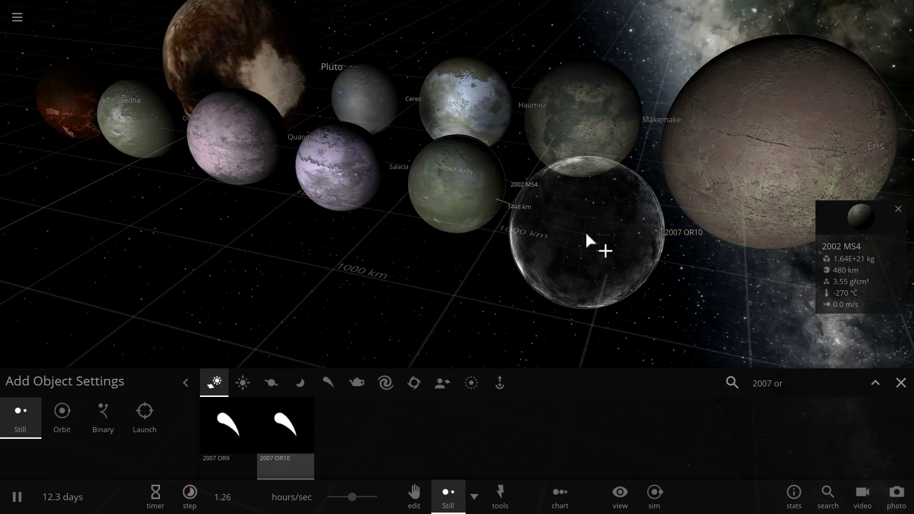
click(593, 232)
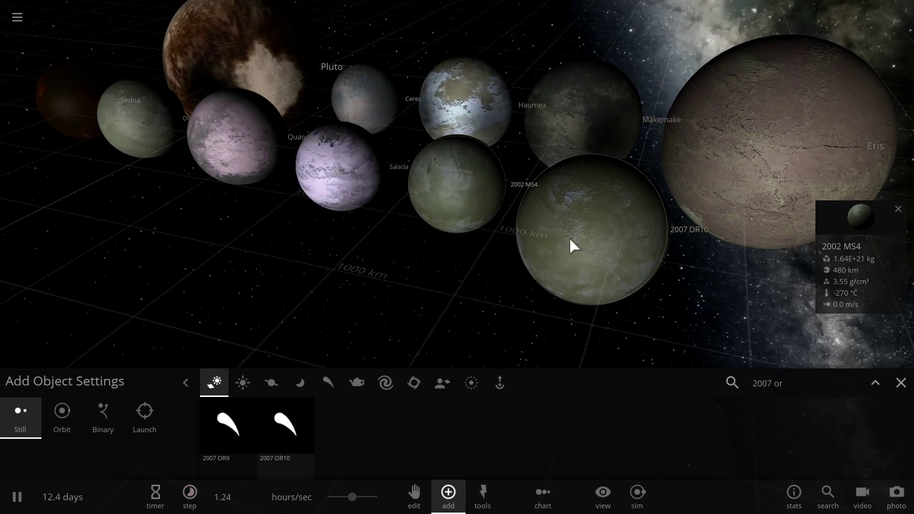
Focus on 2007 OR10, close the object library and examine the two rows of dwarf planets from several angles.
double_click(579, 237)
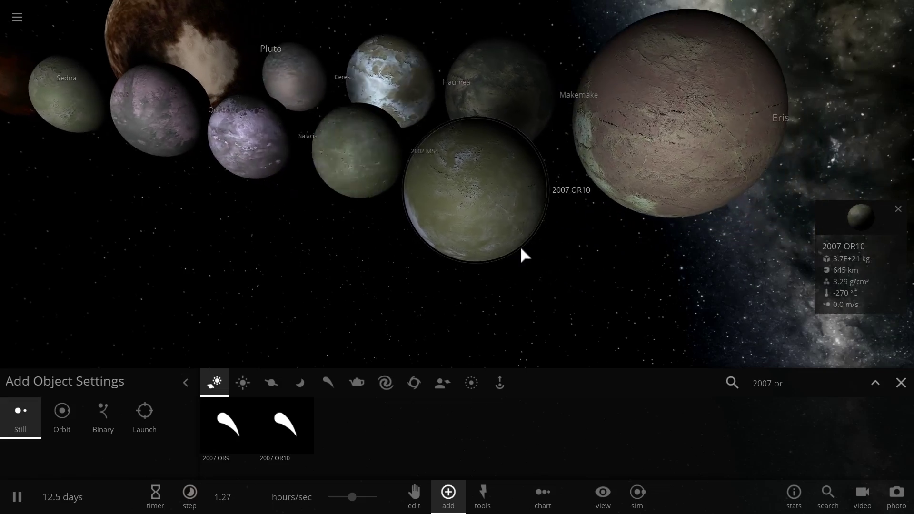
drag(353, 260, 394, 268)
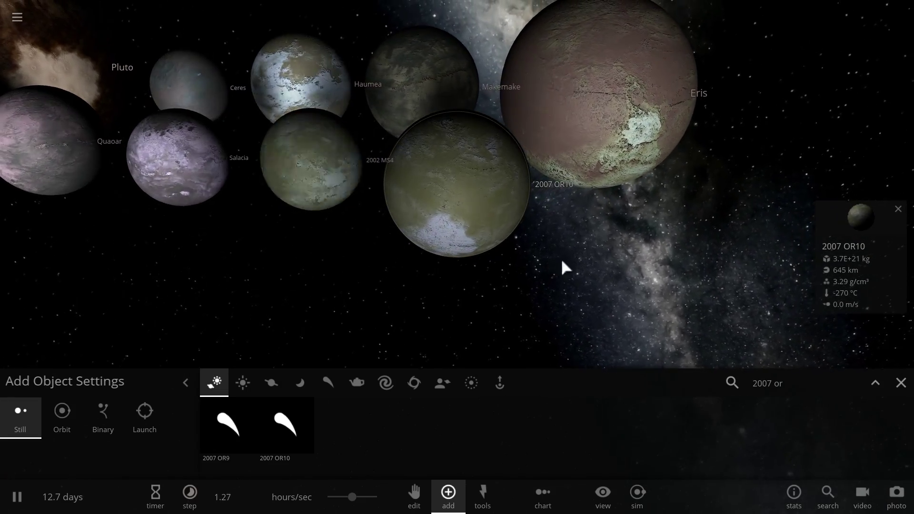
click(901, 384)
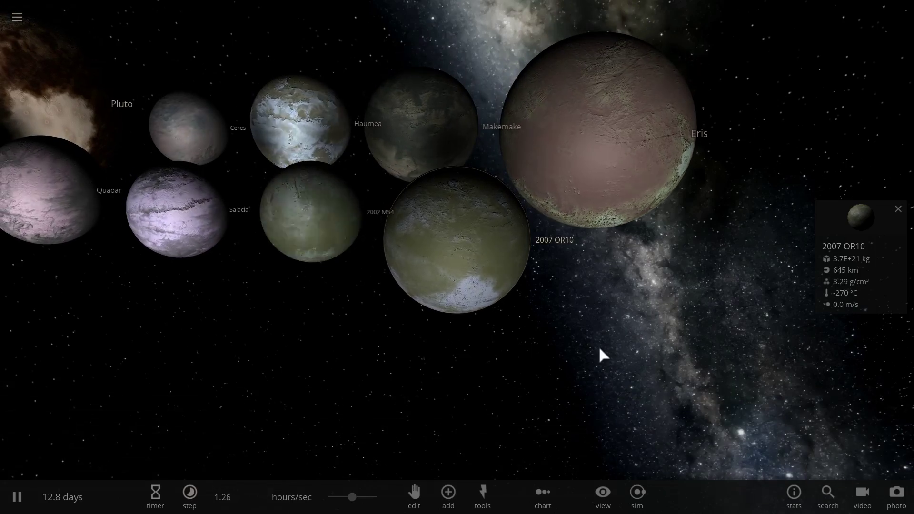
drag(597, 344, 531, 308)
scroll(592, 324, up, 2)
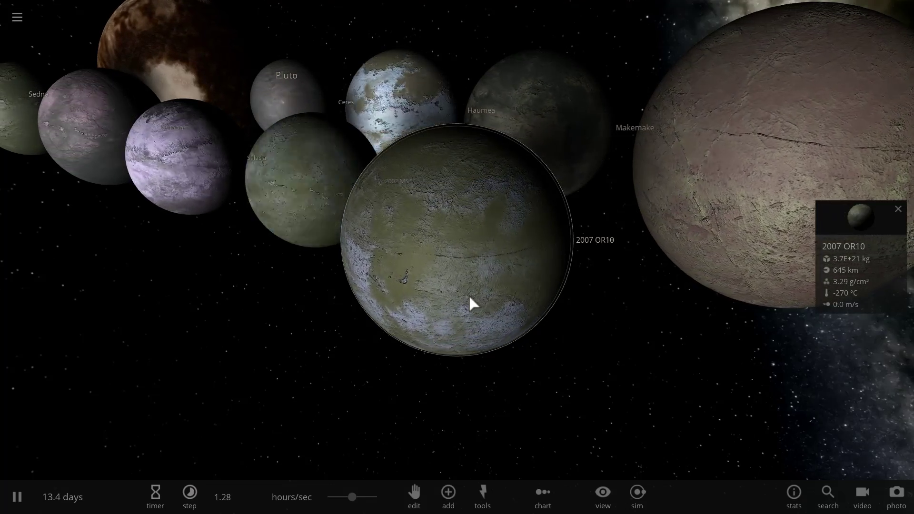
scroll(467, 297, down, 3)
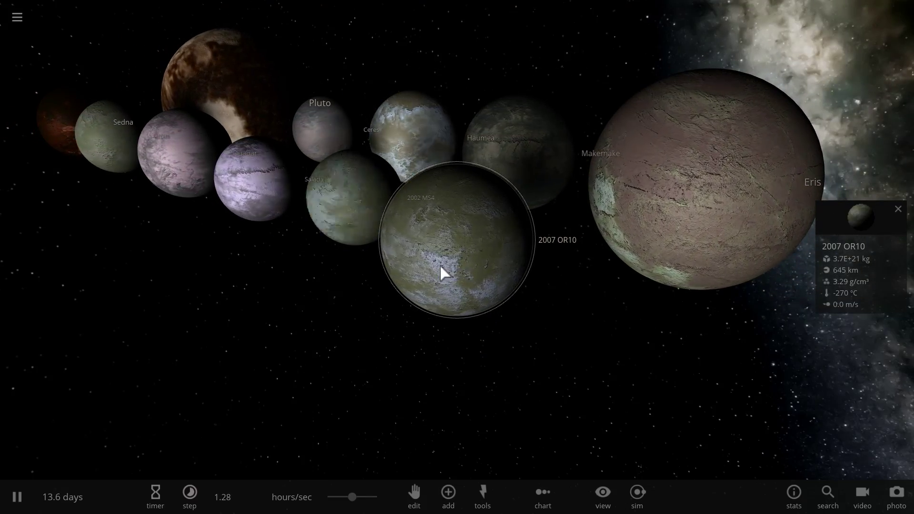
drag(423, 261, 446, 250)
scroll(447, 250, down, 3)
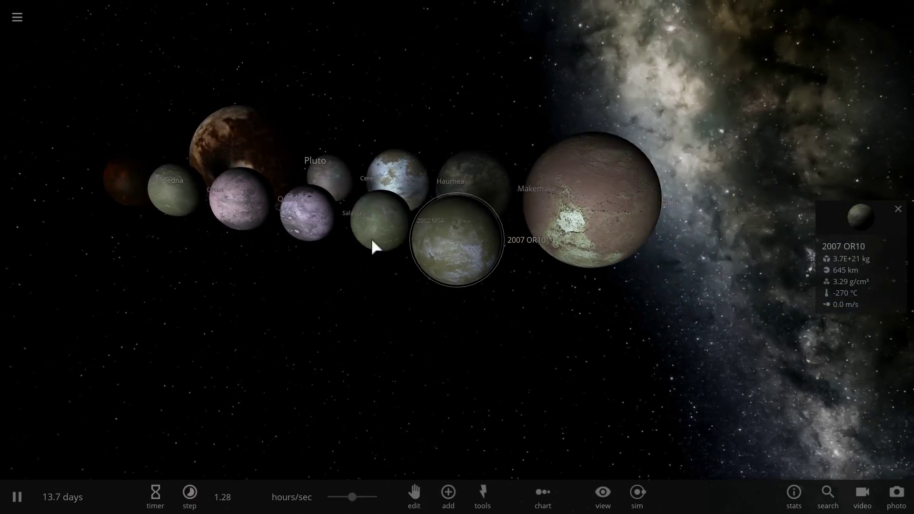
drag(371, 240, 430, 255)
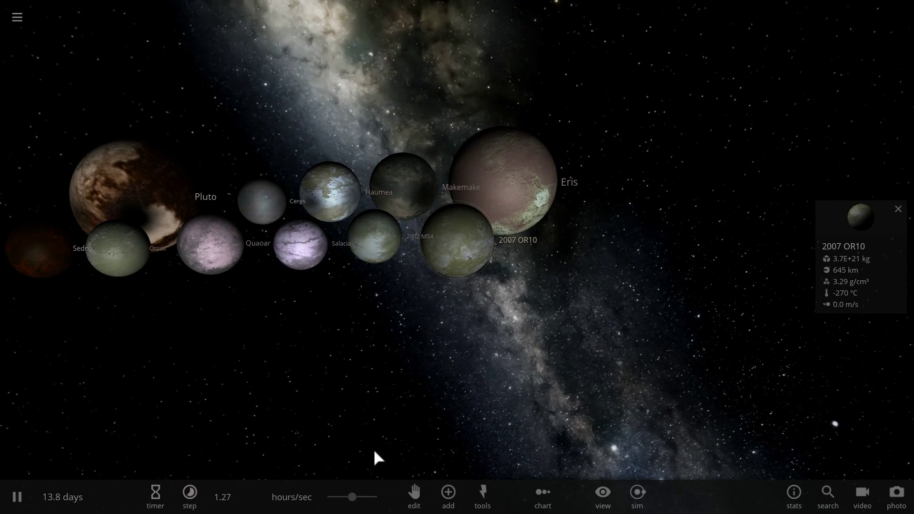
Slow the simulation speed down to 3.99 mins/sec.
drag(355, 498, 344, 498)
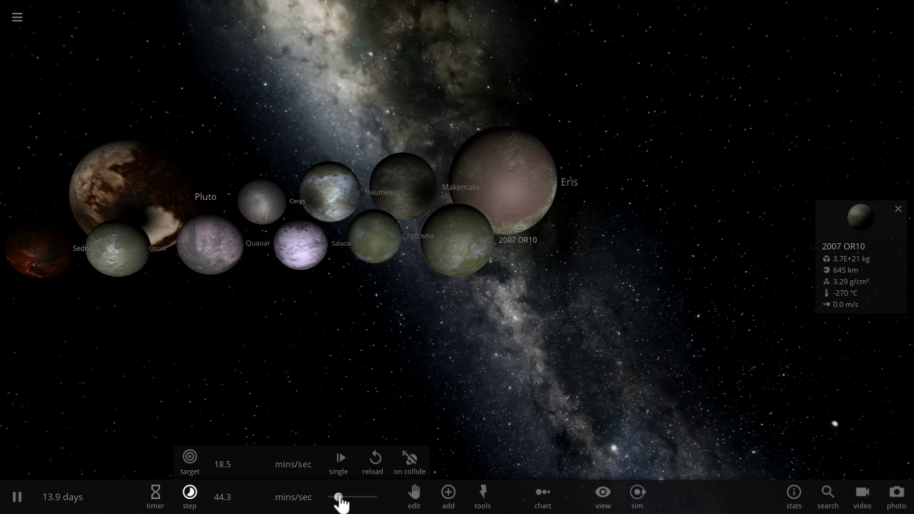
drag(342, 497, 327, 497)
drag(377, 367, 348, 364)
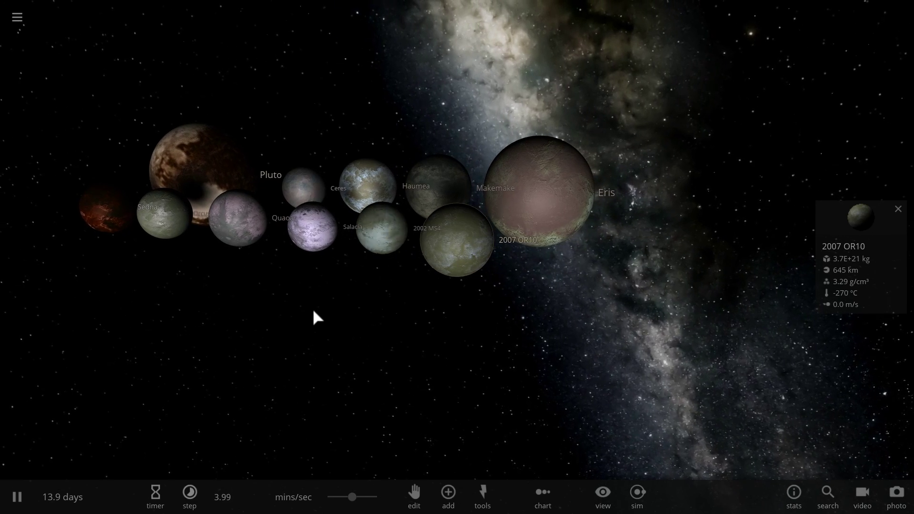
Focus on Salacia, reopen the object library, clear the previous search and list the planets.
drag(312, 308, 291, 312)
click(336, 234)
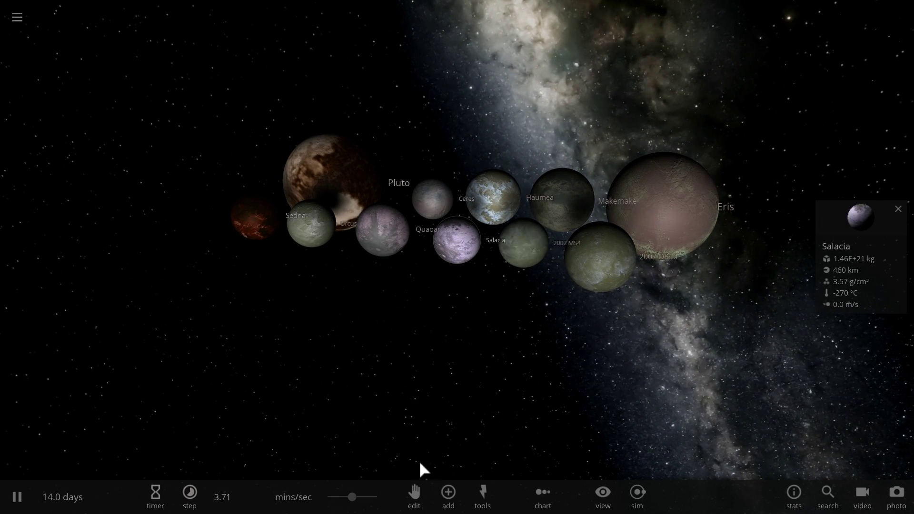
click(449, 497)
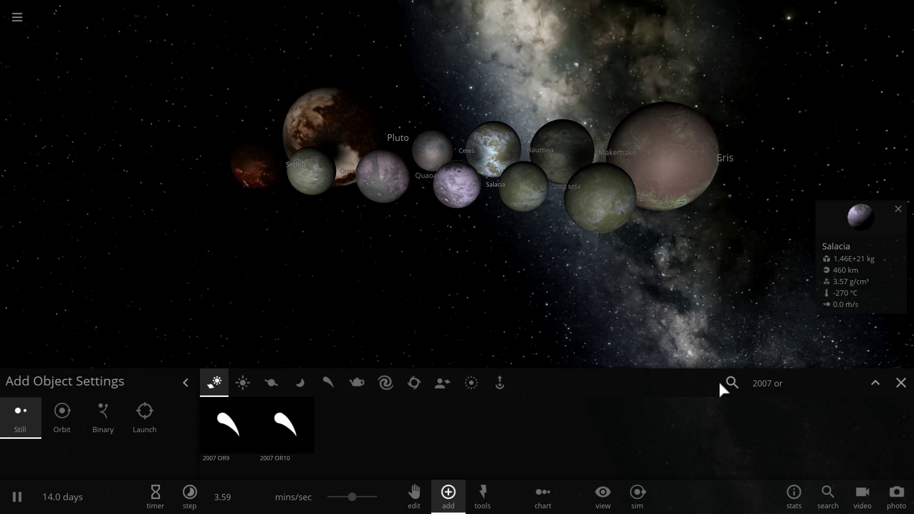
click(851, 384)
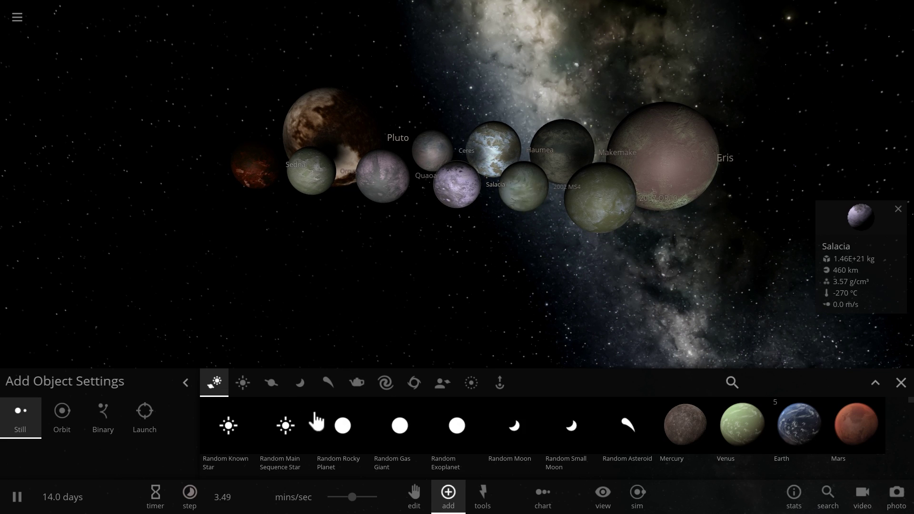
click(270, 392)
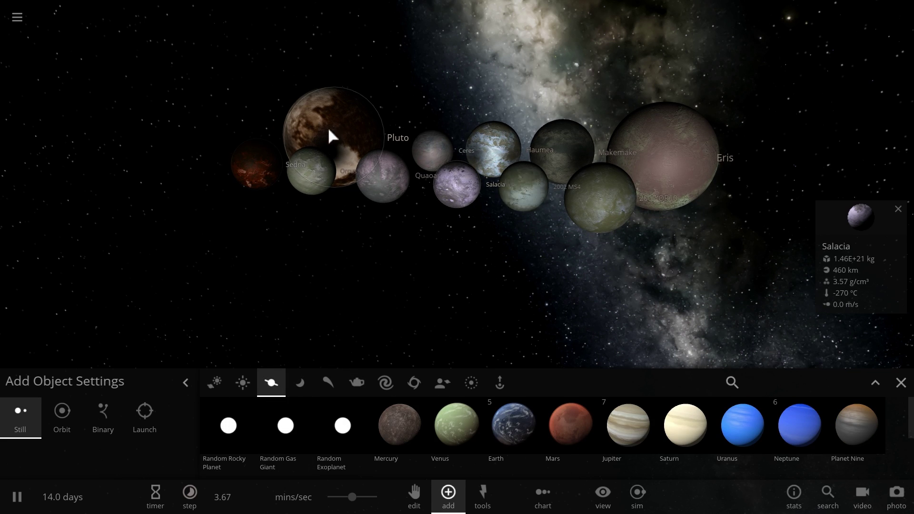
scroll(332, 167, up, 3)
right_drag(416, 193, 424, 189)
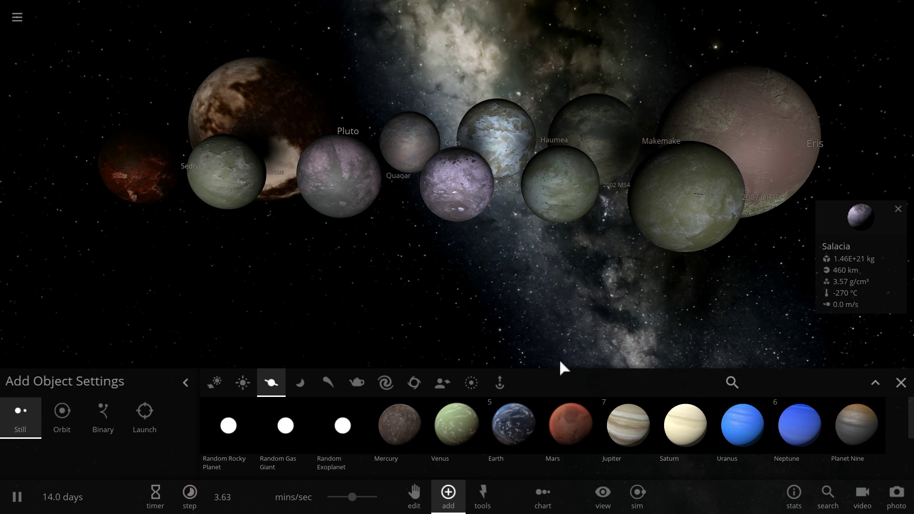
Compare the dwarf planets' sizes with still previews of Moon, Titan and Ganymede, cancelling each one without placing it.
click(304, 391)
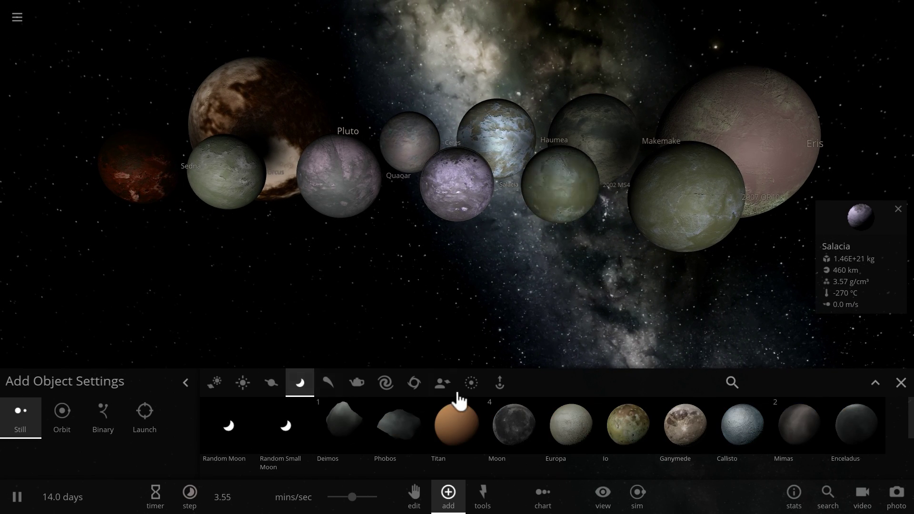
click(524, 428)
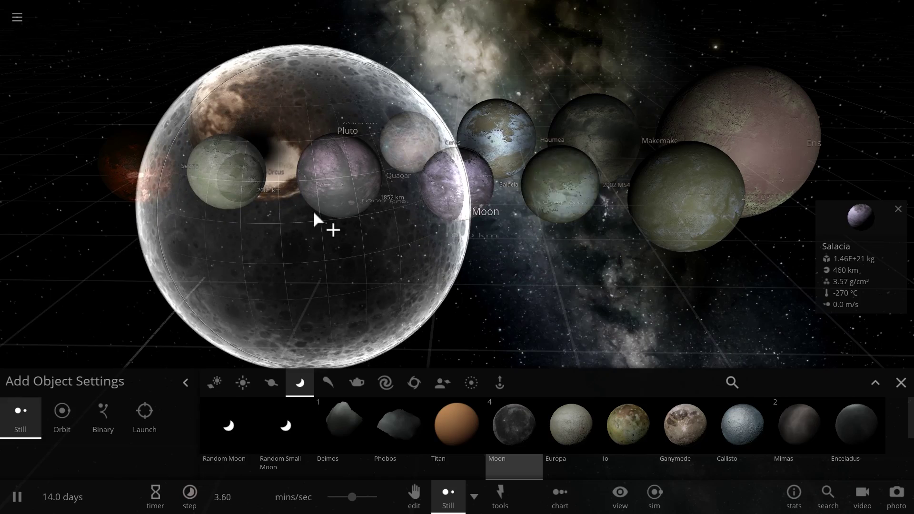
key(Escape)
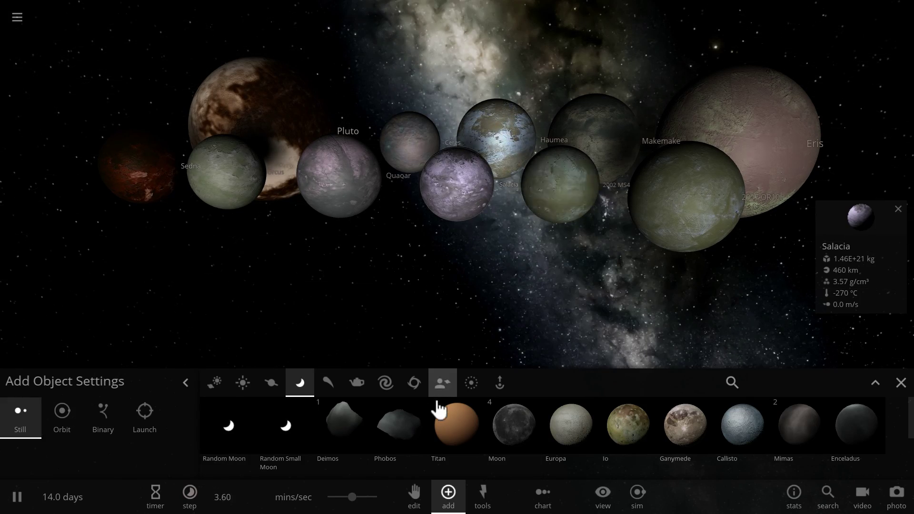
click(449, 423)
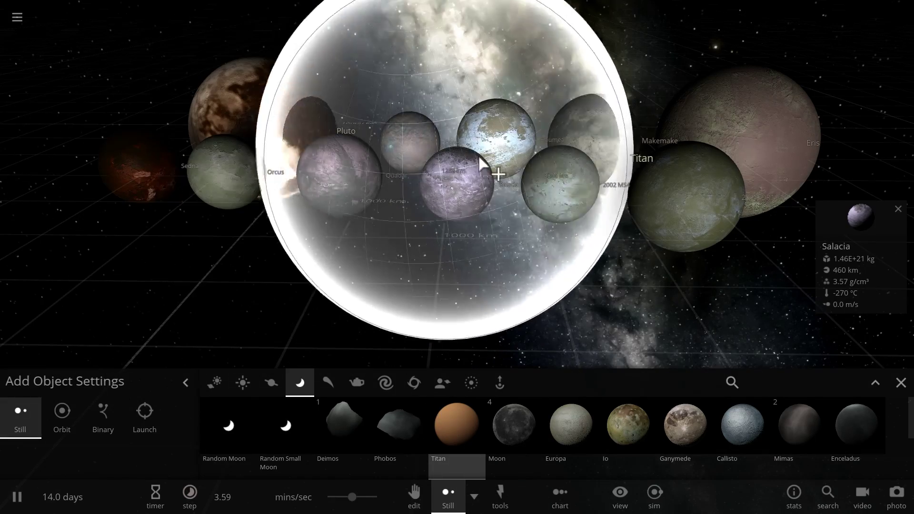
key(Escape)
click(685, 428)
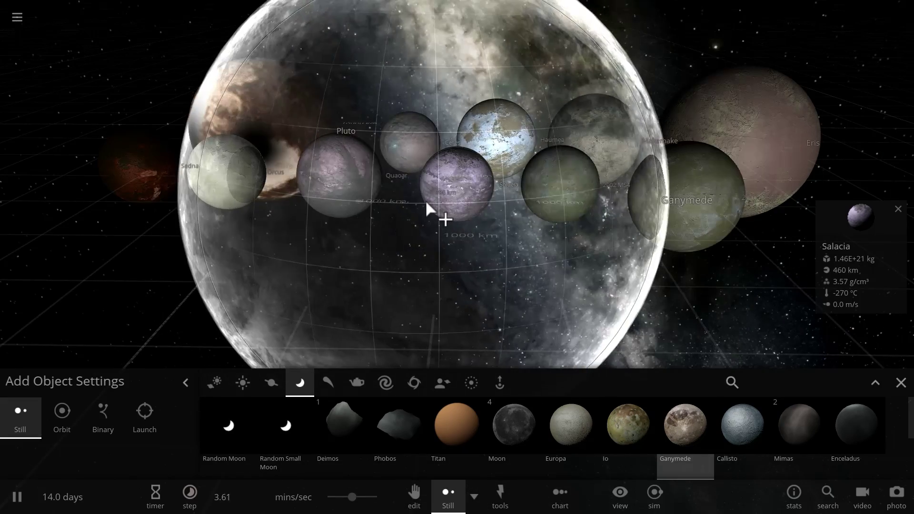
right_click(424, 199)
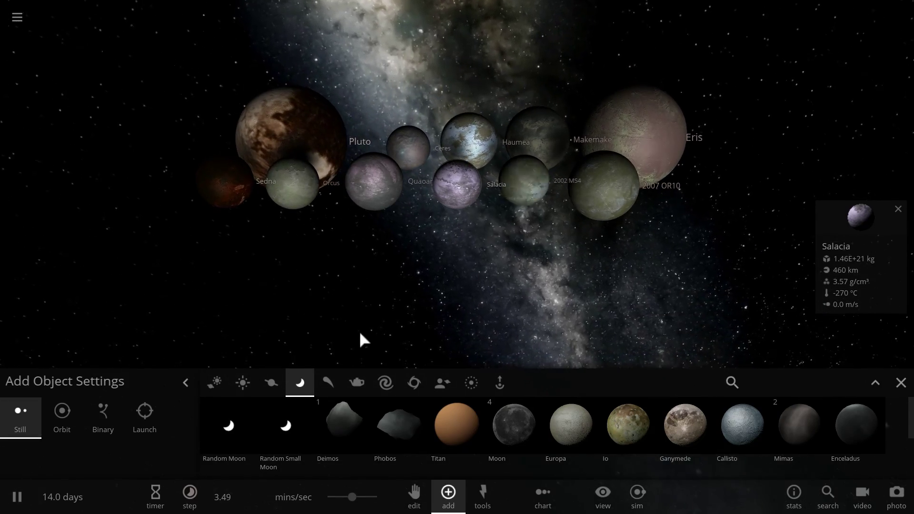
Compare the two rows with still previews of Mars, Earth and Jupiter from the planet list, without placing any of them.
click(269, 386)
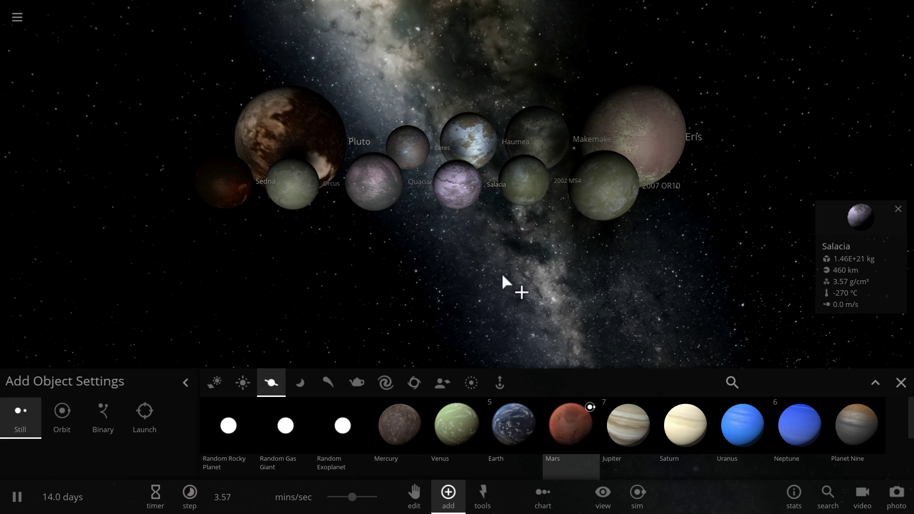
right_click(435, 181)
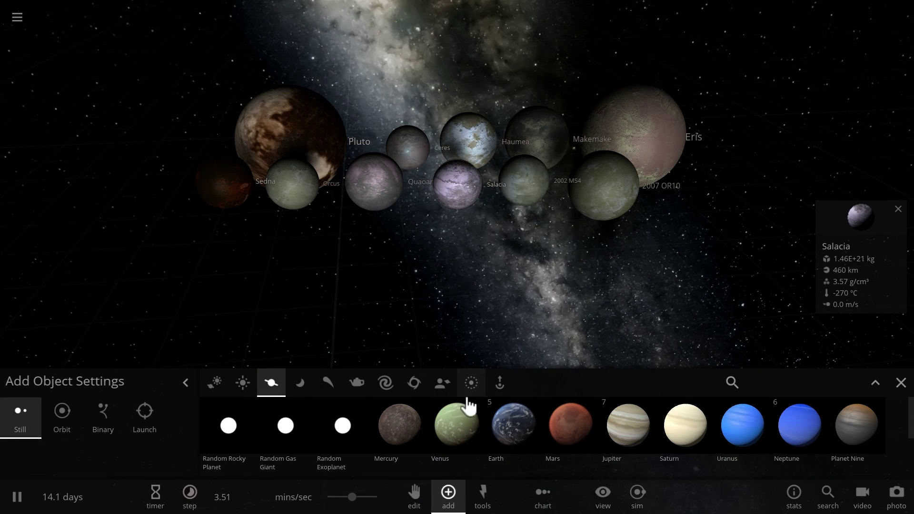
click(502, 431)
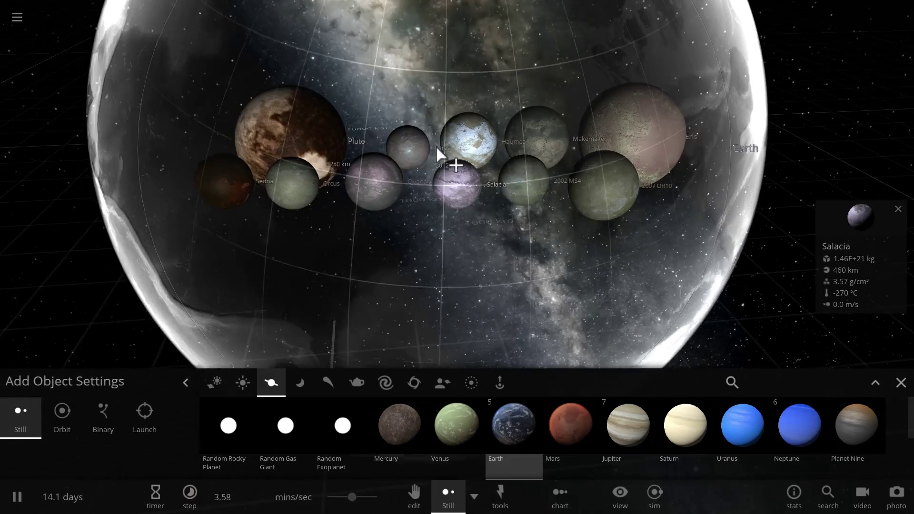
right_click(442, 144)
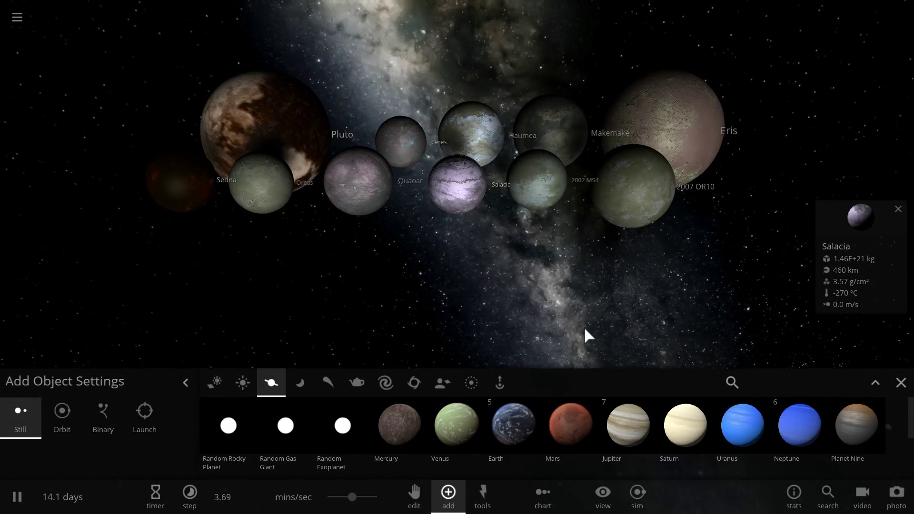
click(626, 429)
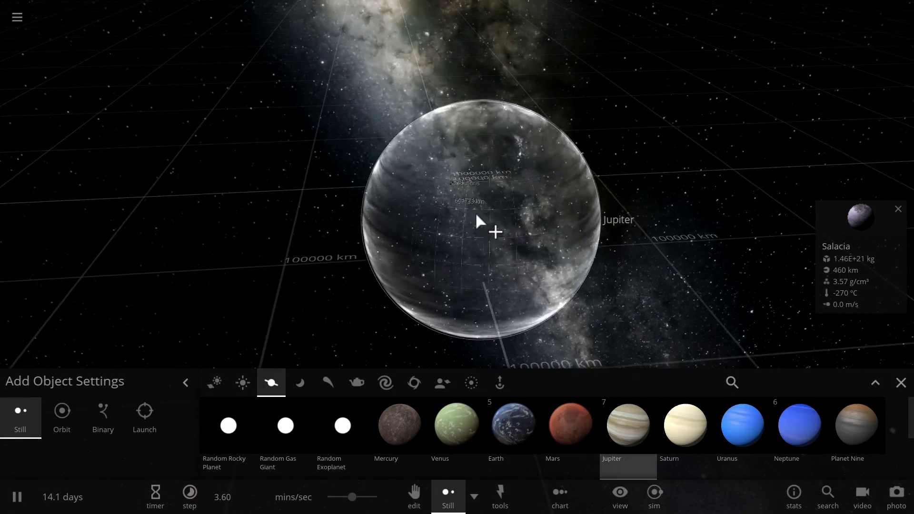
right_click(455, 181)
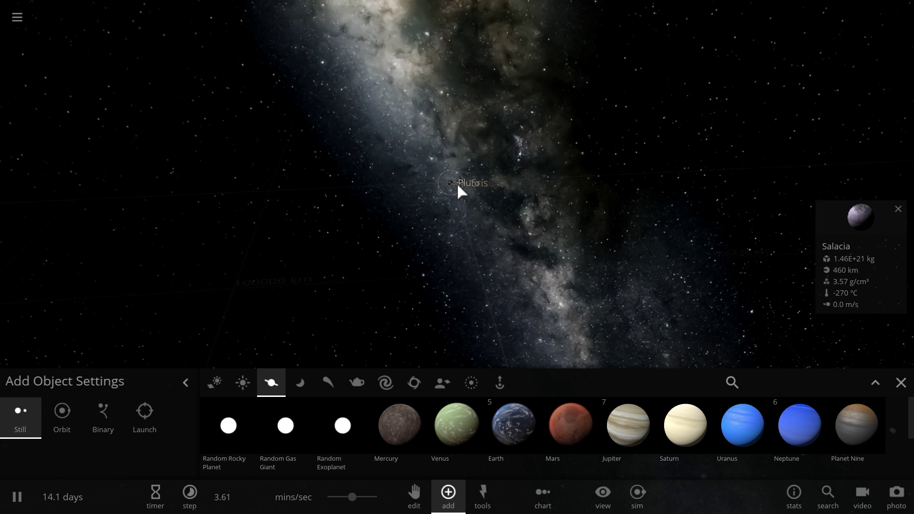
scroll(456, 182, up, 5)
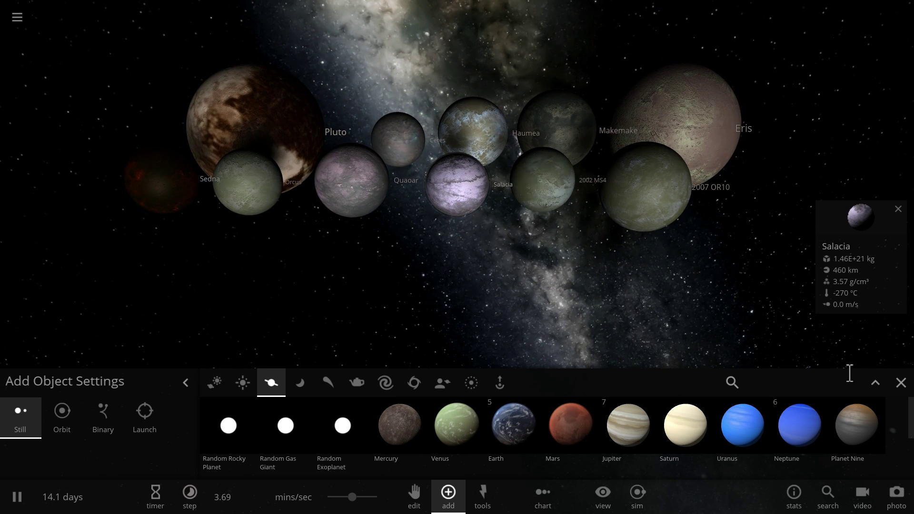
Set the simulation gravity to 1.00 G and raise the target speed to 12.7 mins/sec.
click(460, 311)
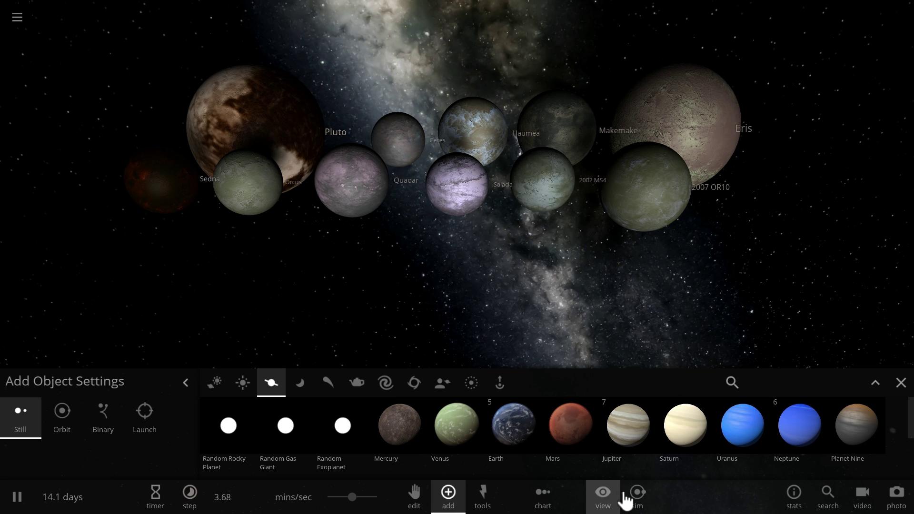
click(639, 495)
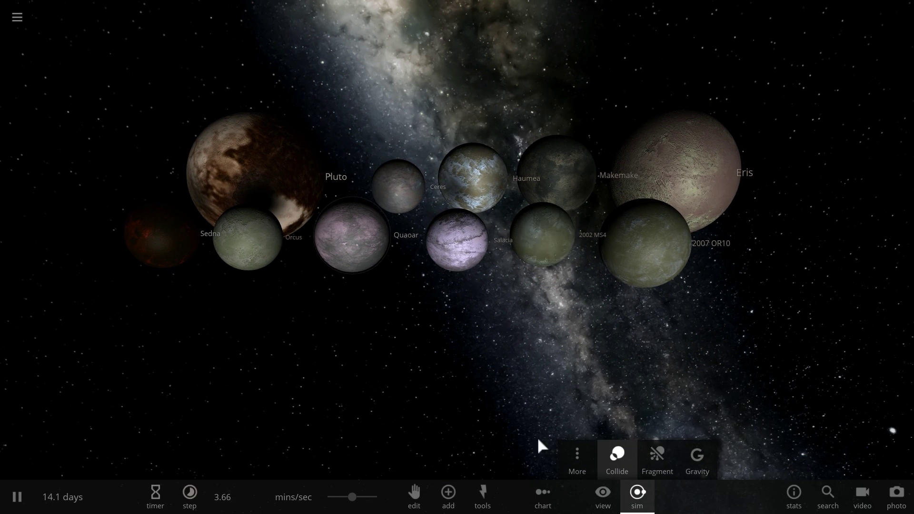
click(577, 457)
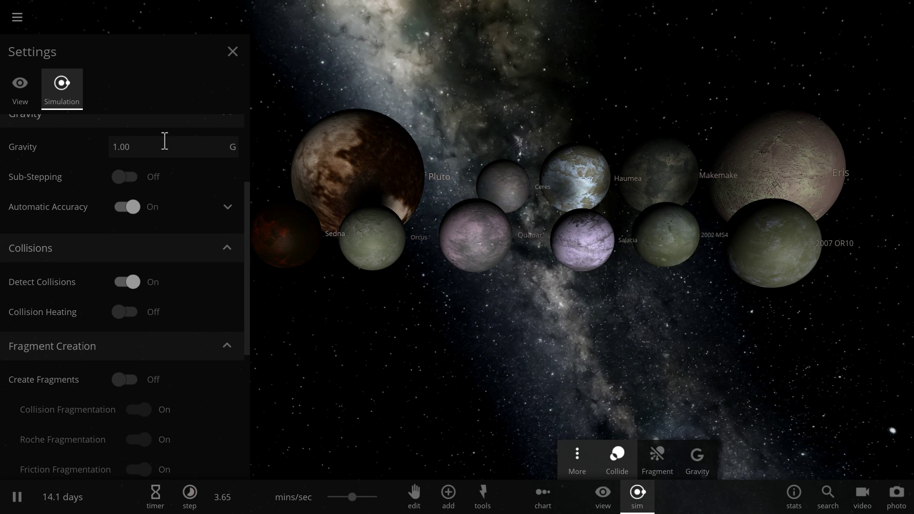
click(233, 51)
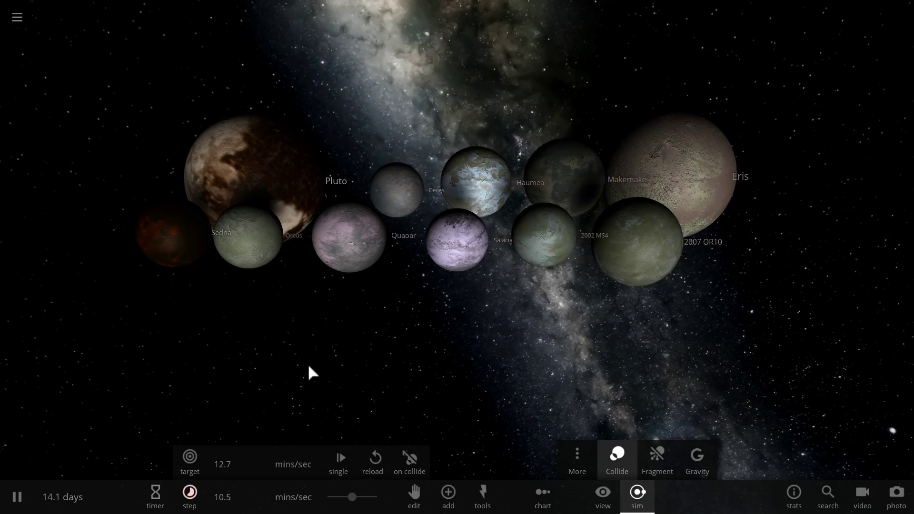
Examine the colliding dwarf planets from several angles and select Pluto as the merged body.
drag(309, 367, 388, 364)
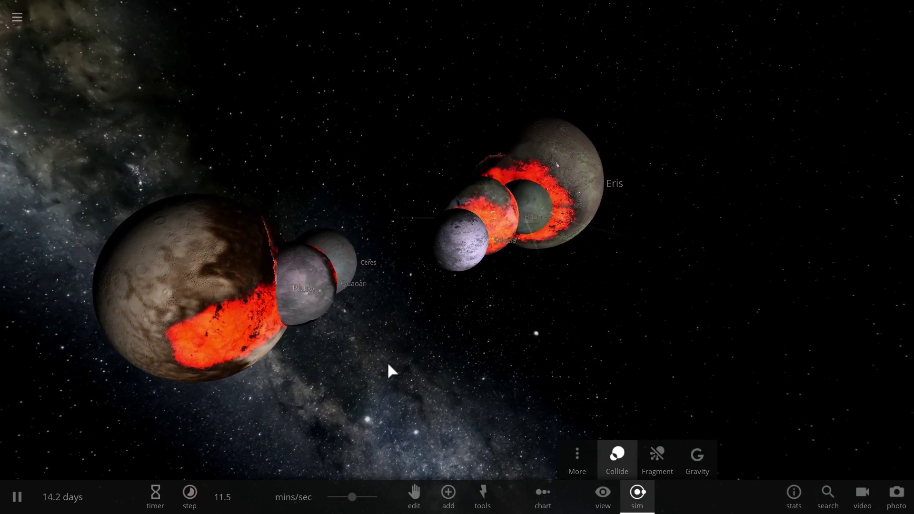
drag(389, 364, 269, 350)
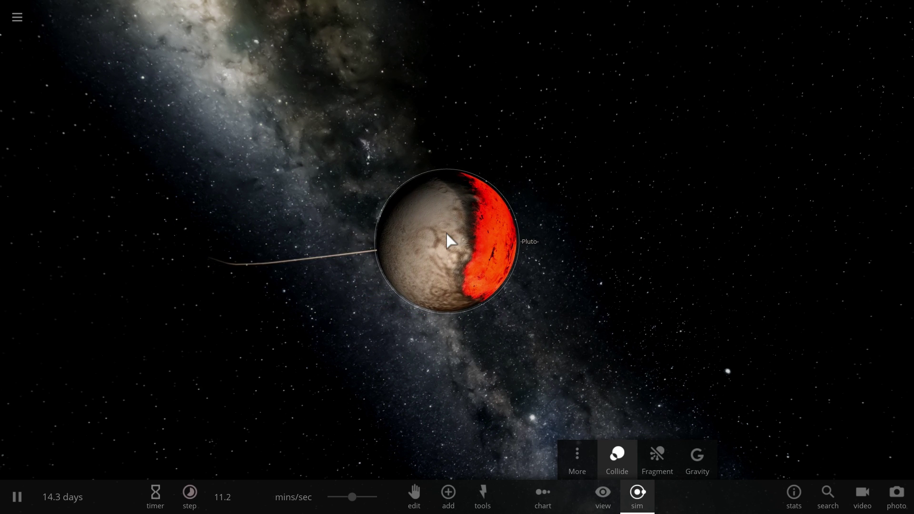
click(464, 241)
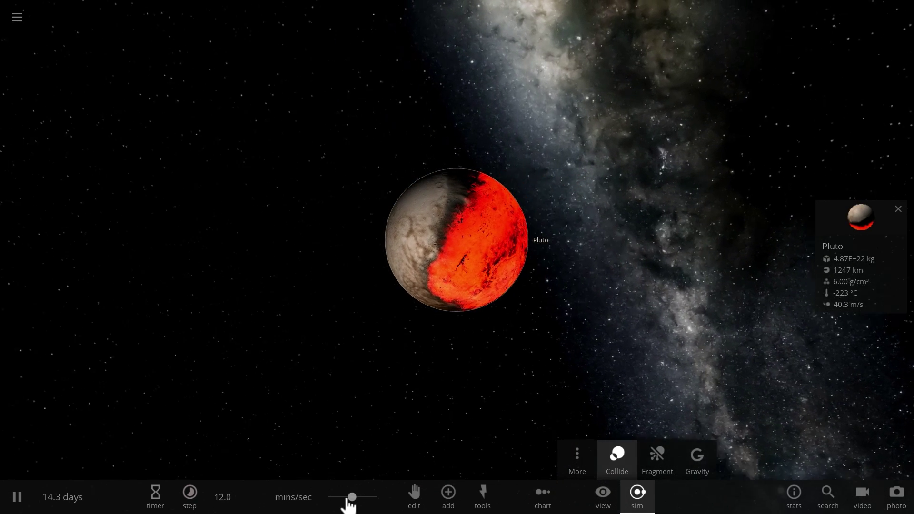
Raise the simulation's target speed to 1.07 hours/sec and view Pluto's molten side up close.
drag(352, 497, 363, 497)
scroll(401, 410, up, 3)
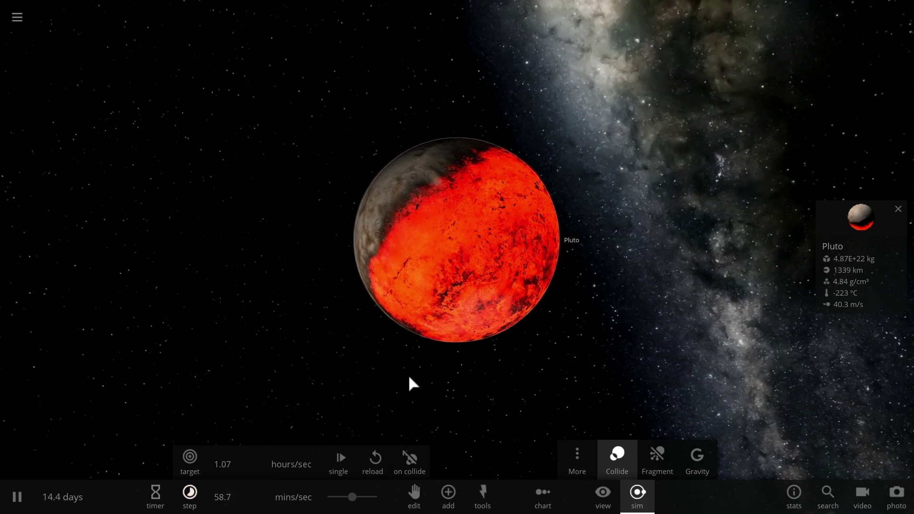
drag(408, 375, 388, 357)
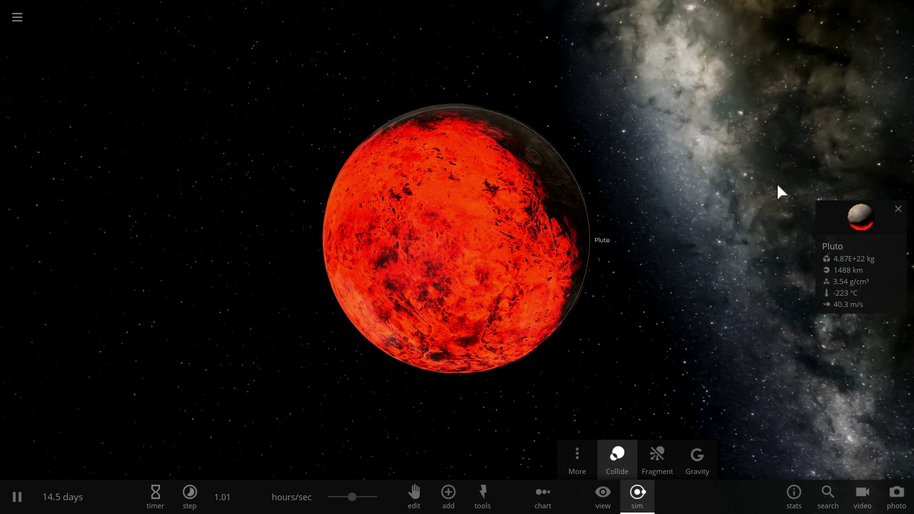
Open Pluto's material composition and increase its share of water.
click(861, 217)
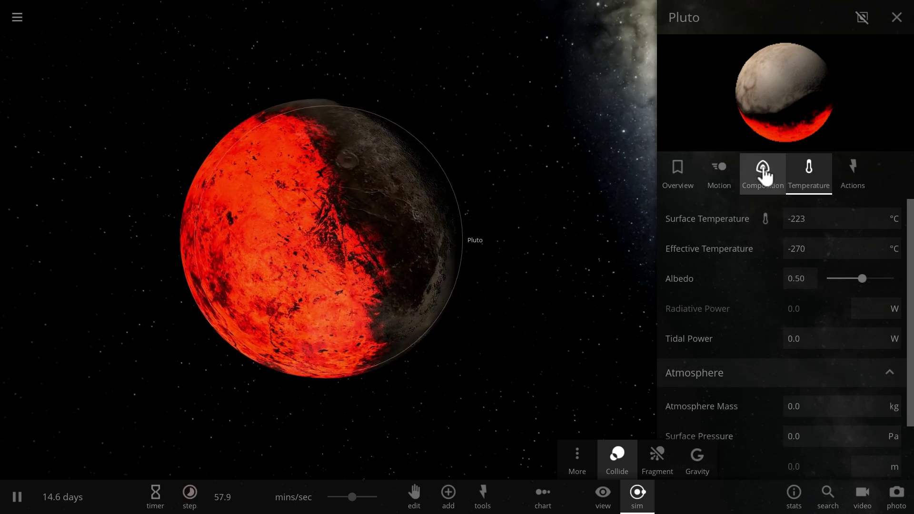
click(764, 174)
click(802, 179)
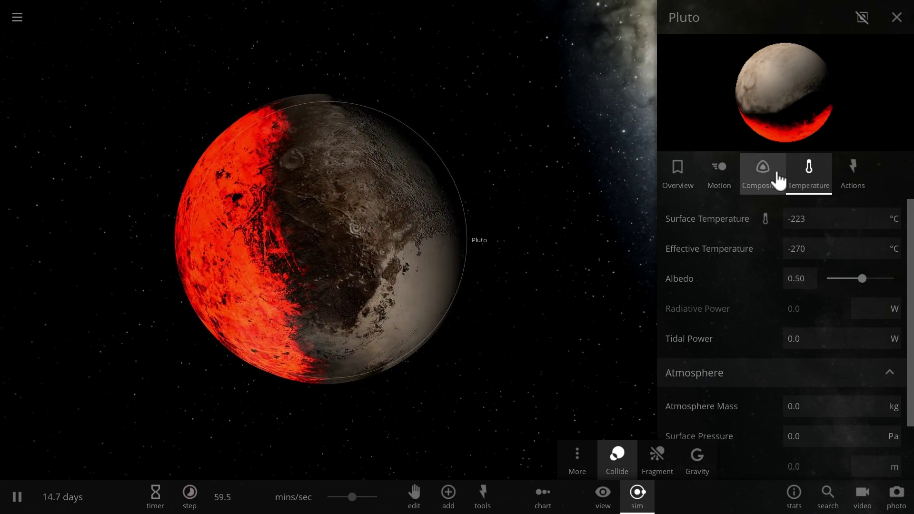
click(778, 176)
scroll(773, 264, down, 2)
scroll(773, 264, up, 1)
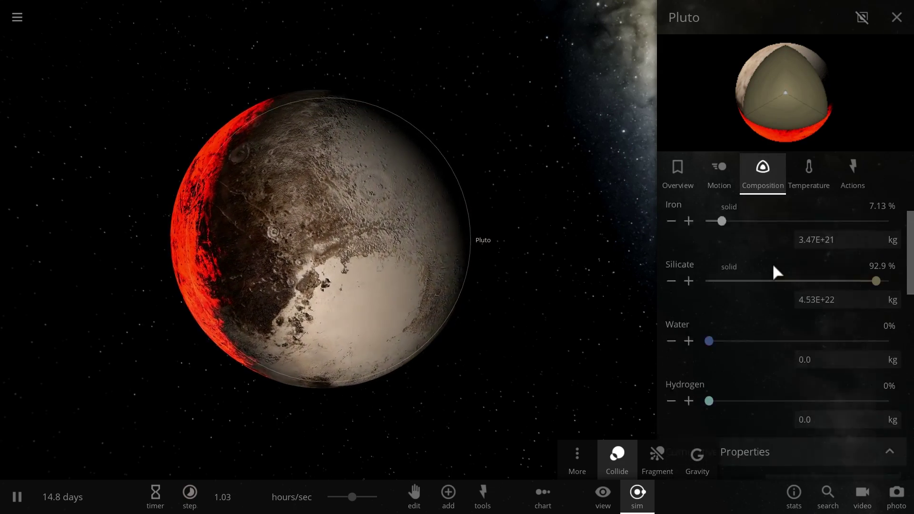
scroll(774, 266, up, 1)
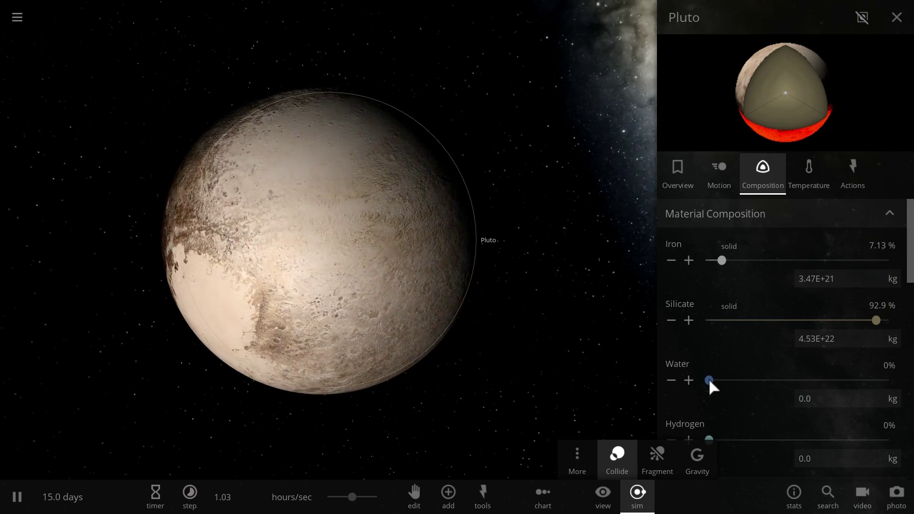
drag(710, 382, 821, 388)
scroll(507, 322, down, 3)
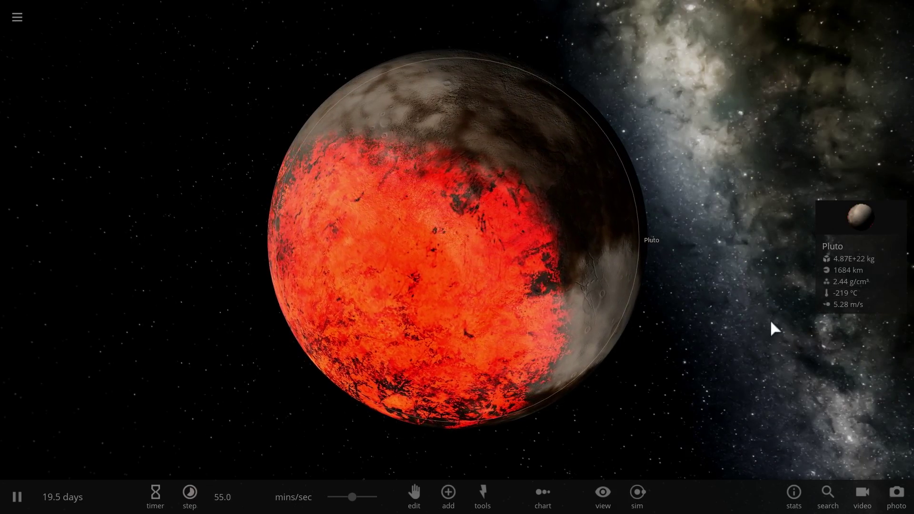
Examine Pluto's molten and solid surface from several sides.
drag(771, 320, 727, 320)
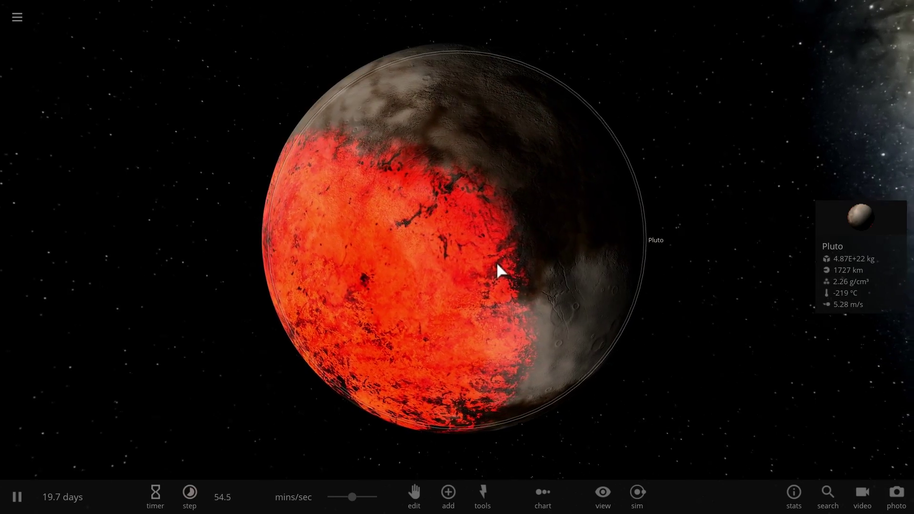
scroll(497, 261, down, 3)
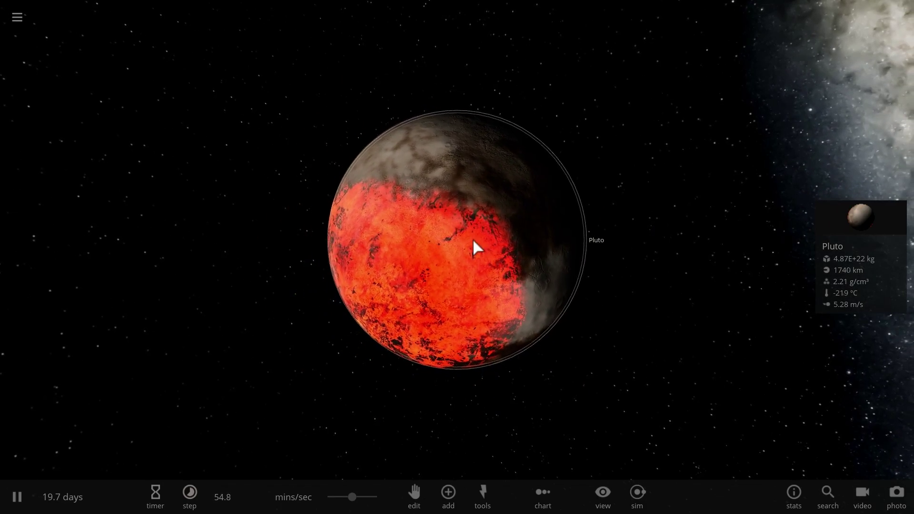
drag(473, 240, 374, 233)
scroll(374, 233, up, 3)
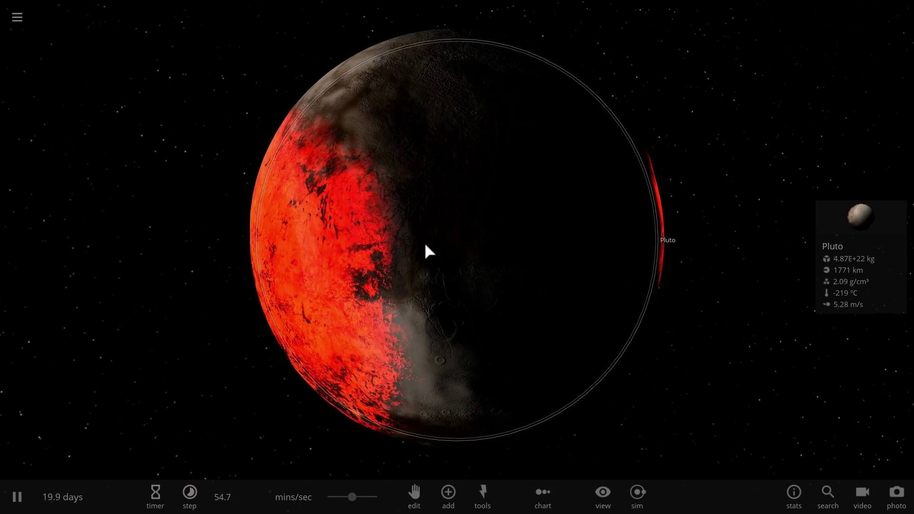
drag(276, 256, 494, 265)
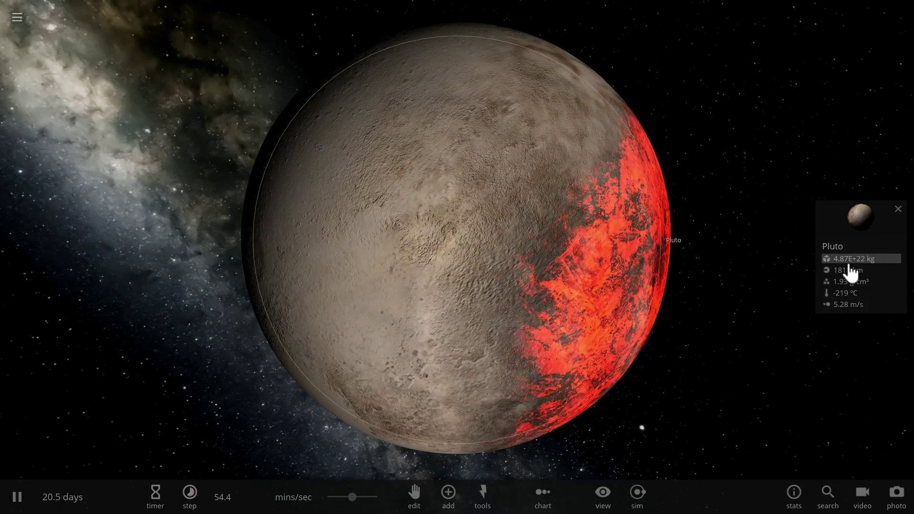
Add a still Moon beside the merged Pluto for a size comparison.
scroll(610, 295, down, 5)
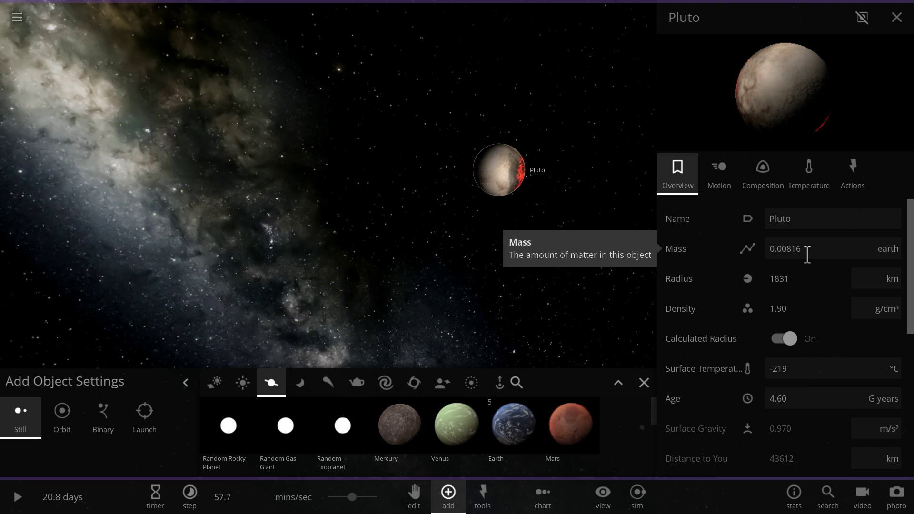
drag(614, 266, 591, 263)
double_click(542, 203)
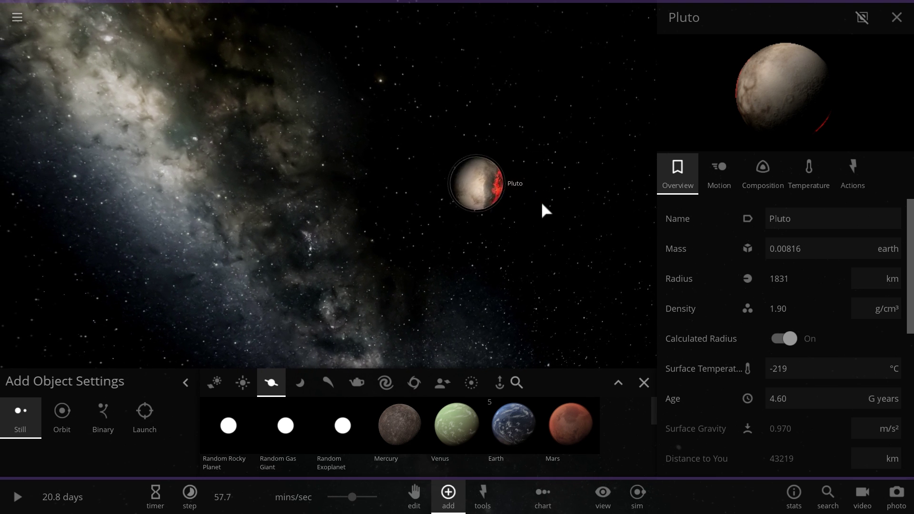
scroll(431, 213, up, 5)
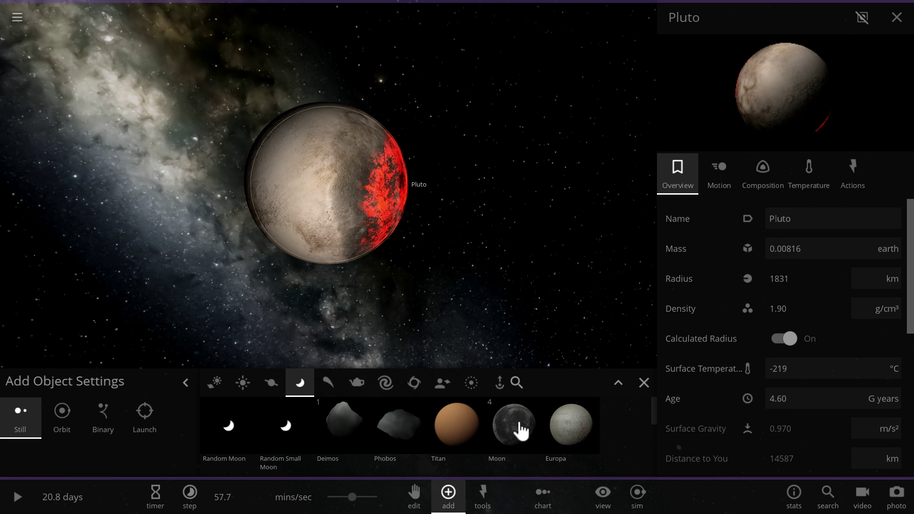
click(520, 431)
click(122, 236)
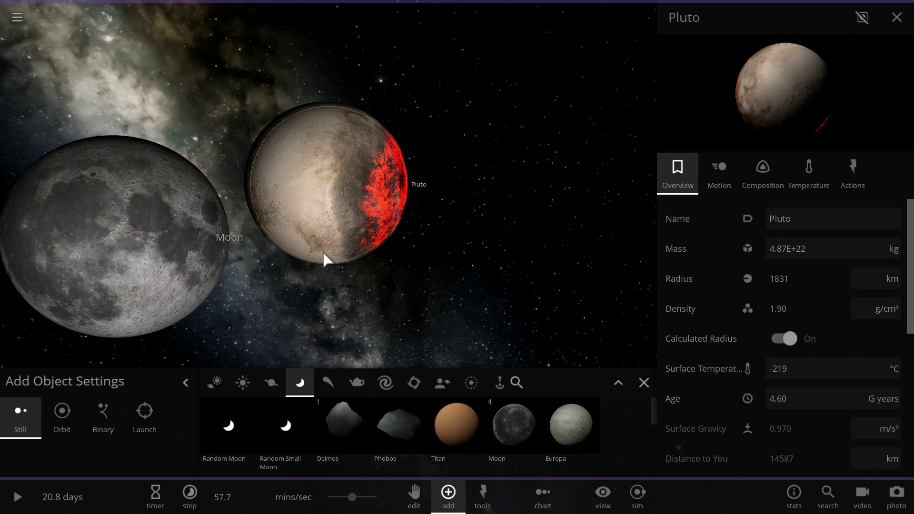
Rename the merged Pluto as "DWARF PLANETS".
click(106, 264)
click(339, 181)
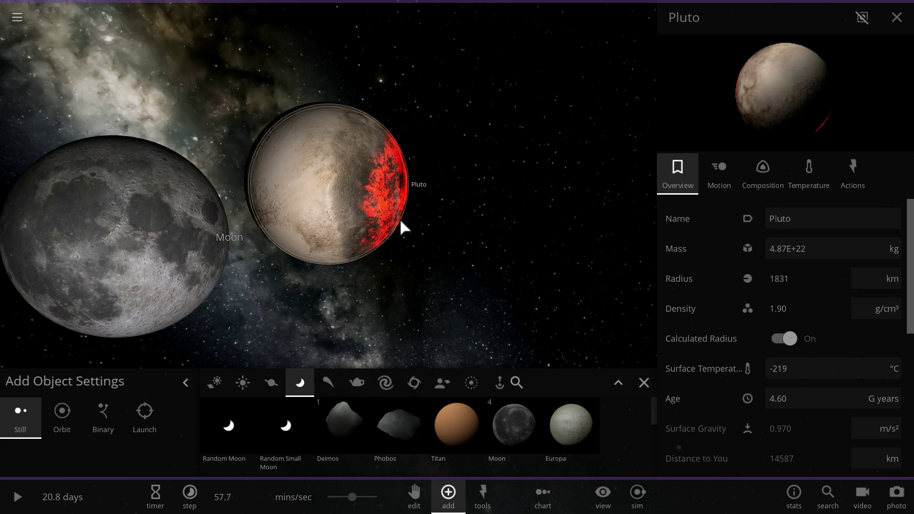
drag(417, 213, 405, 207)
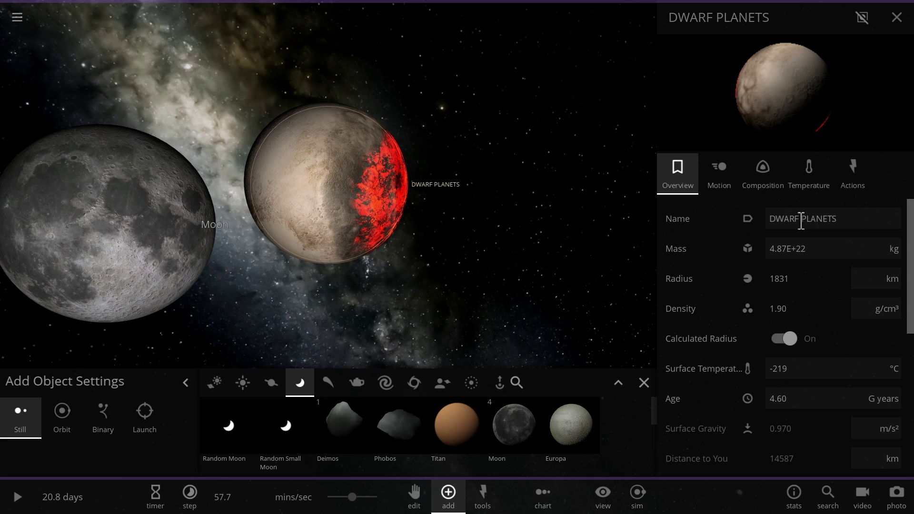
scroll(496, 204, down, 3)
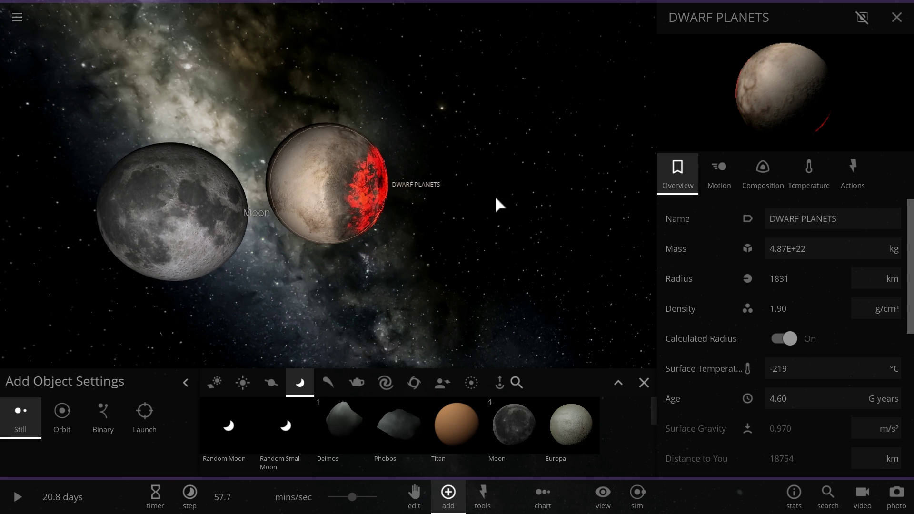
Compare the overview properties of the Moon with those of the merged dwarf planet body.
click(207, 216)
click(644, 383)
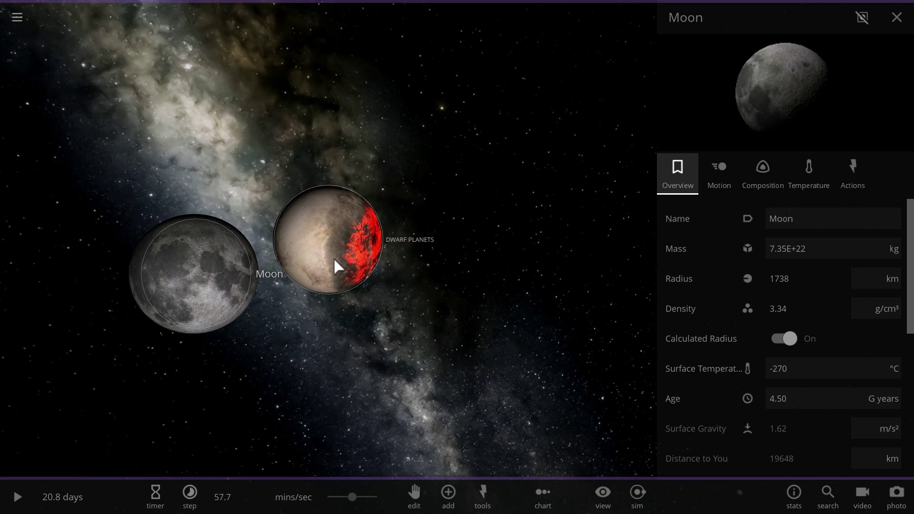
click(335, 260)
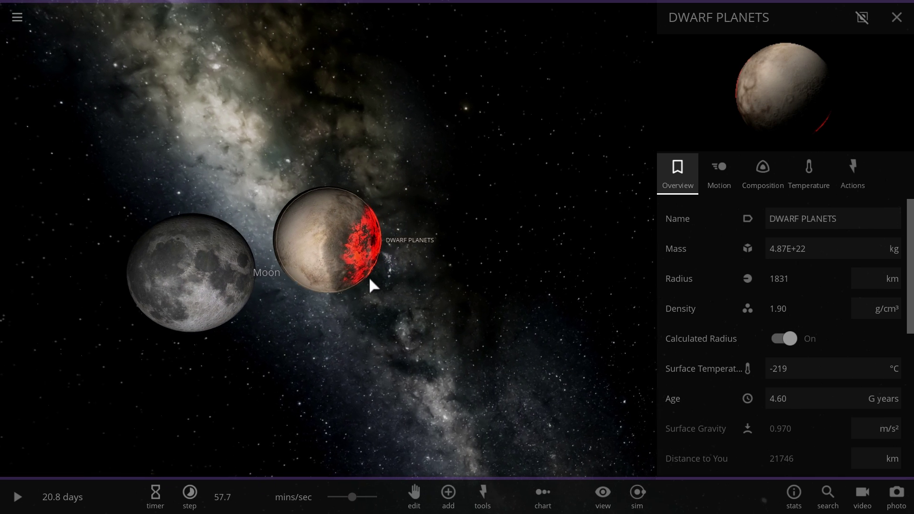
scroll(350, 307, up, 3)
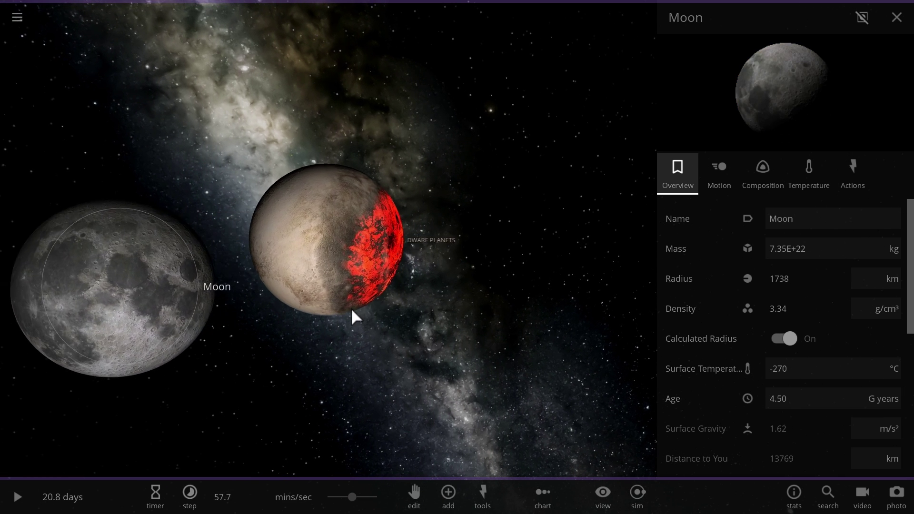
View the Moon against the merged body from different angles and check the Moon's material composition.
drag(365, 309, 375, 307)
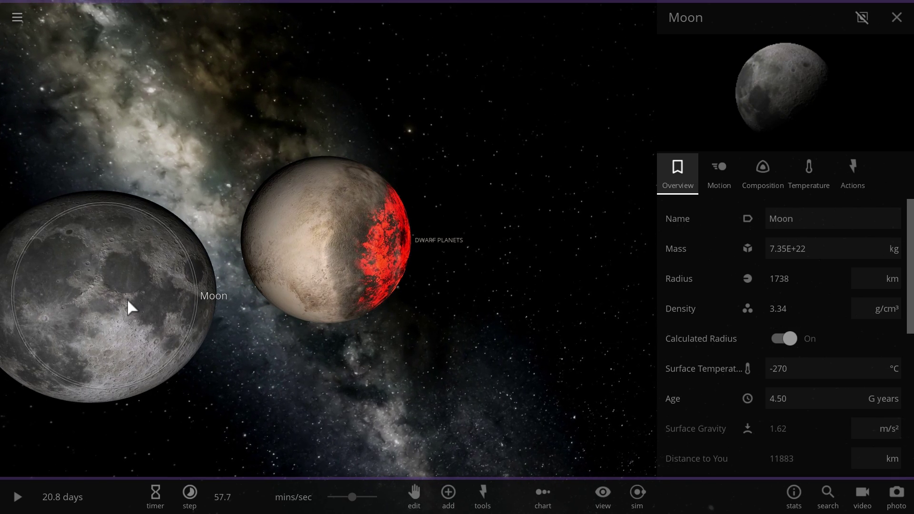
drag(127, 300, 185, 296)
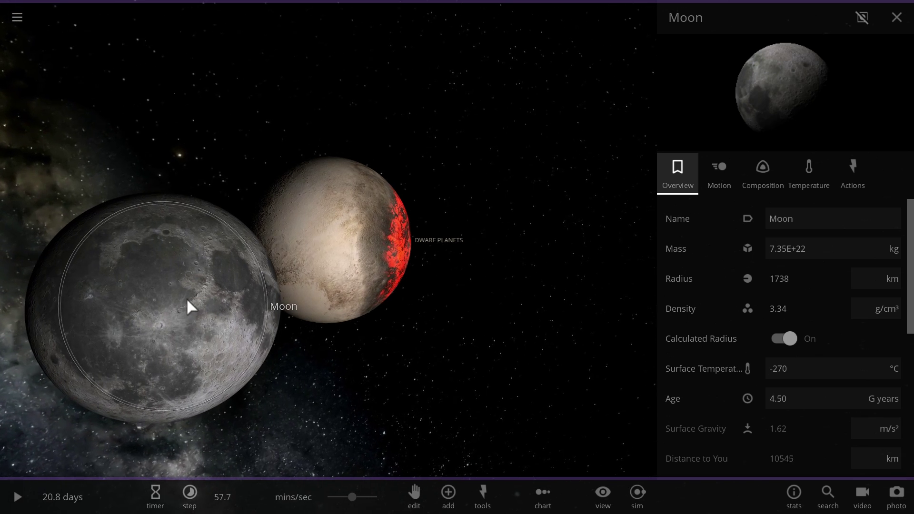
drag(267, 276, 198, 282)
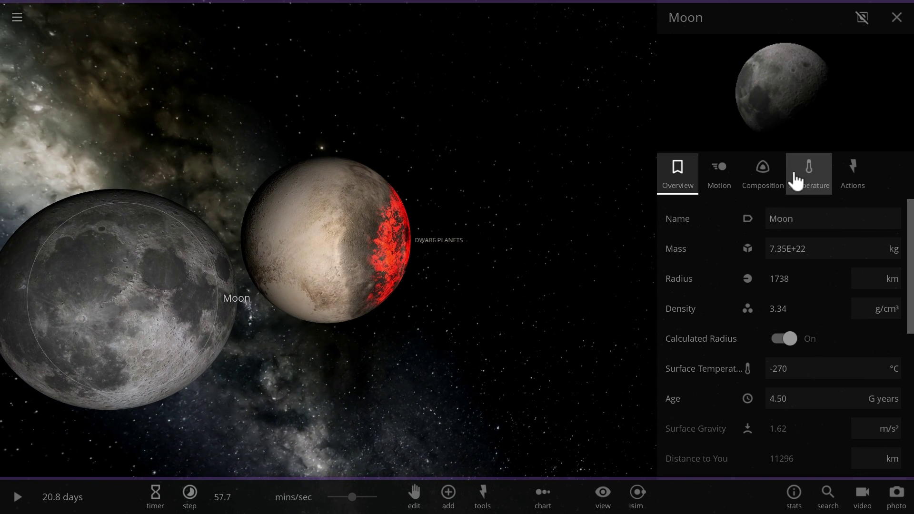
click(778, 181)
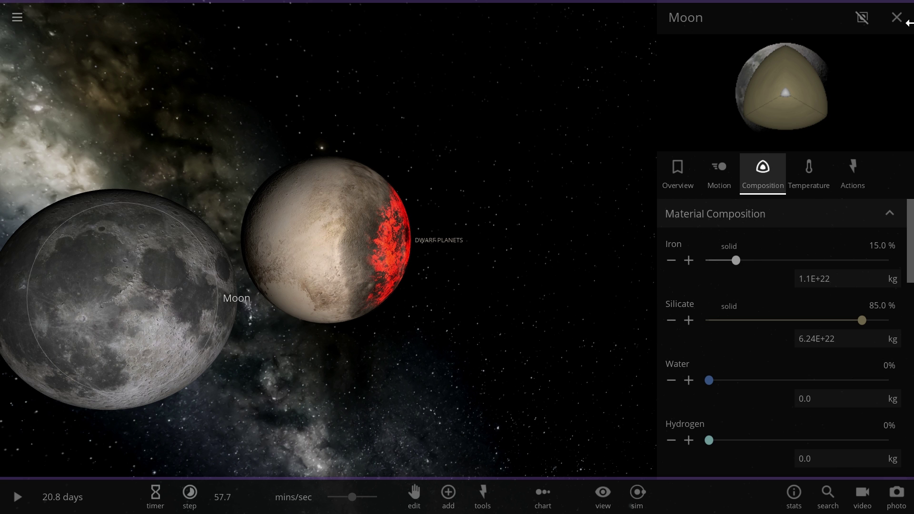
click(898, 19)
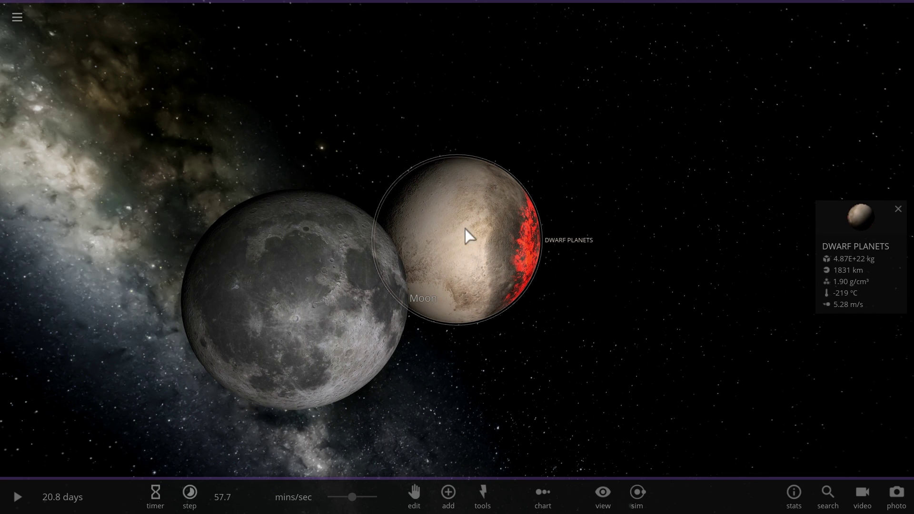
Examine the merged body's molten side next to the Moon and compare their summary figures.
drag(523, 276, 362, 264)
scroll(342, 273, up, 1)
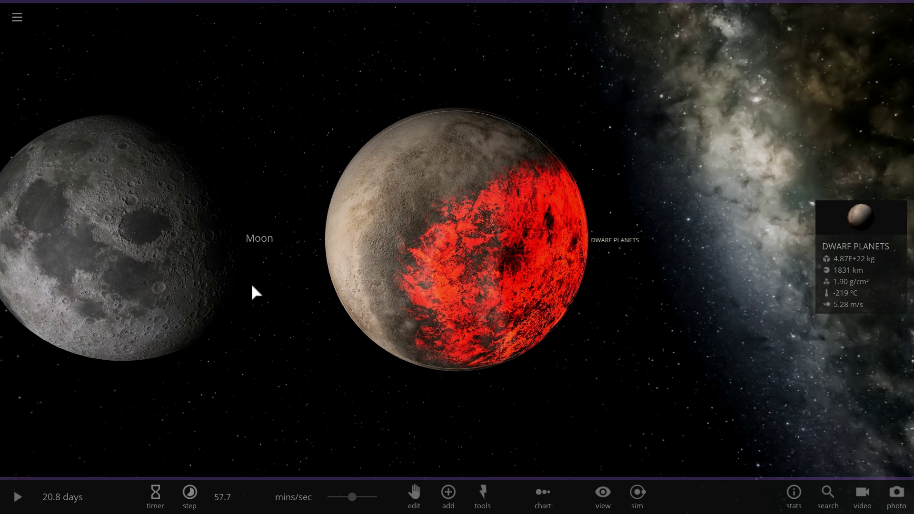
click(142, 275)
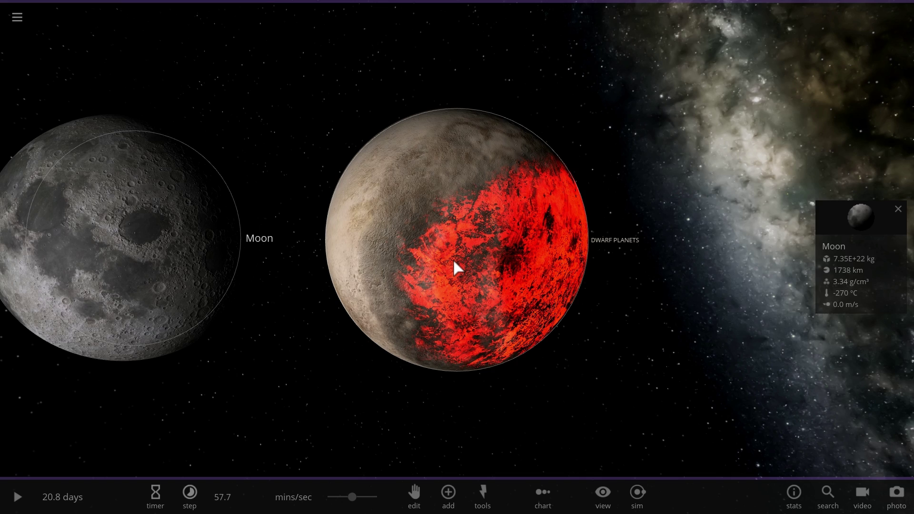
drag(454, 261, 471, 251)
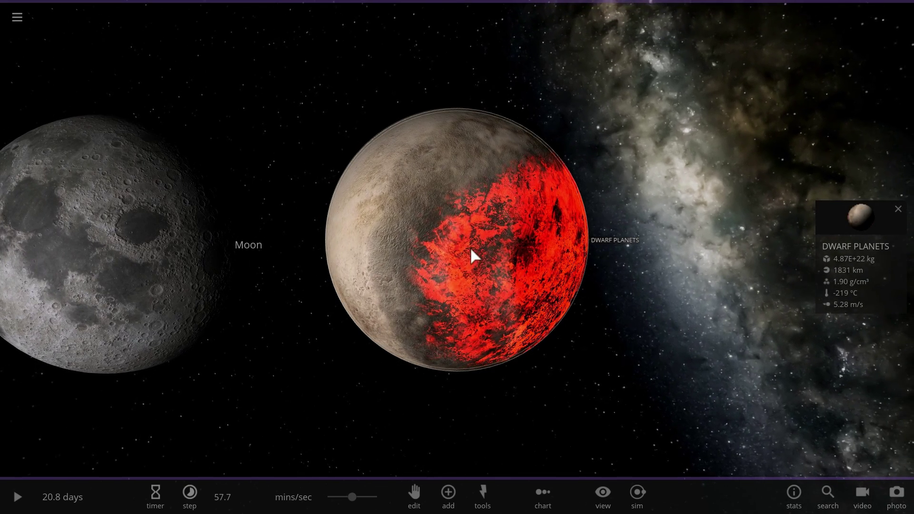
scroll(465, 252, down, 3)
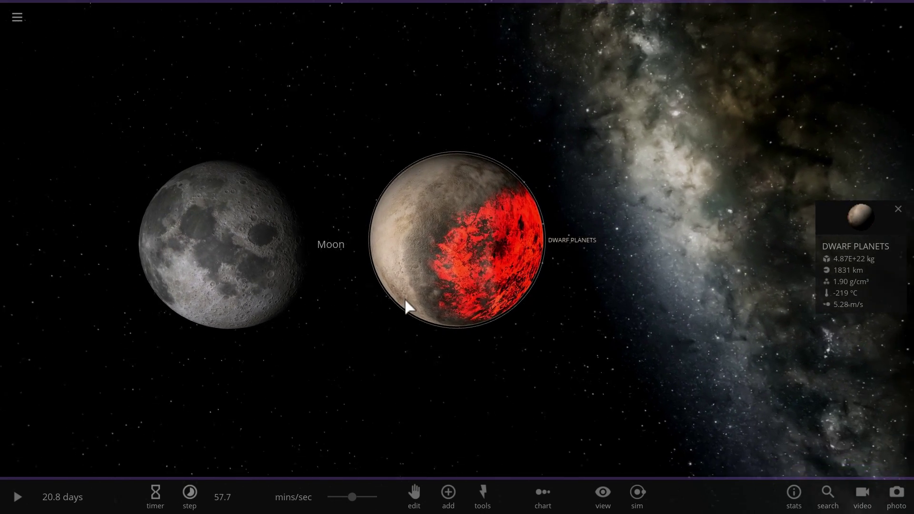
Resume the simulation without the Moon and raise its speed to about 15.8 hours/sec.
key(space)
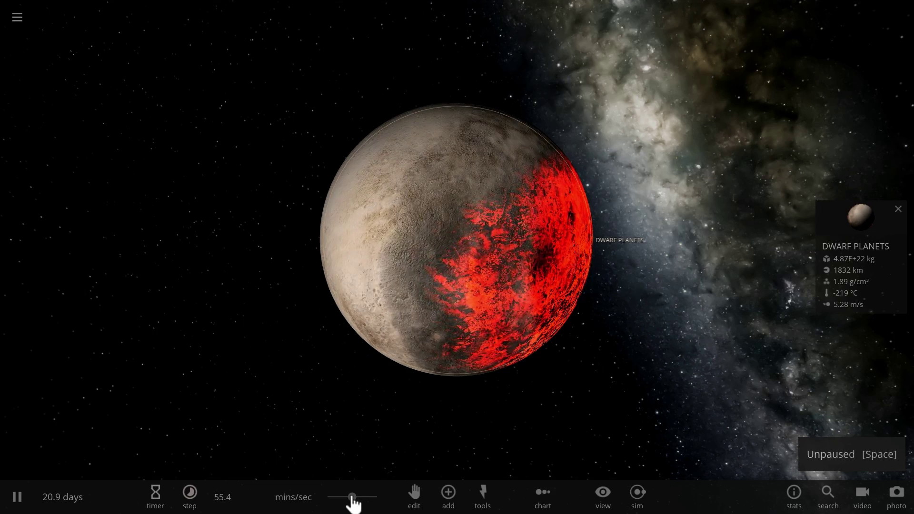
mouse_move(353, 498)
mouse_down()
mouse_move(366, 499)
mouse_move(357, 499)
mouse_up()
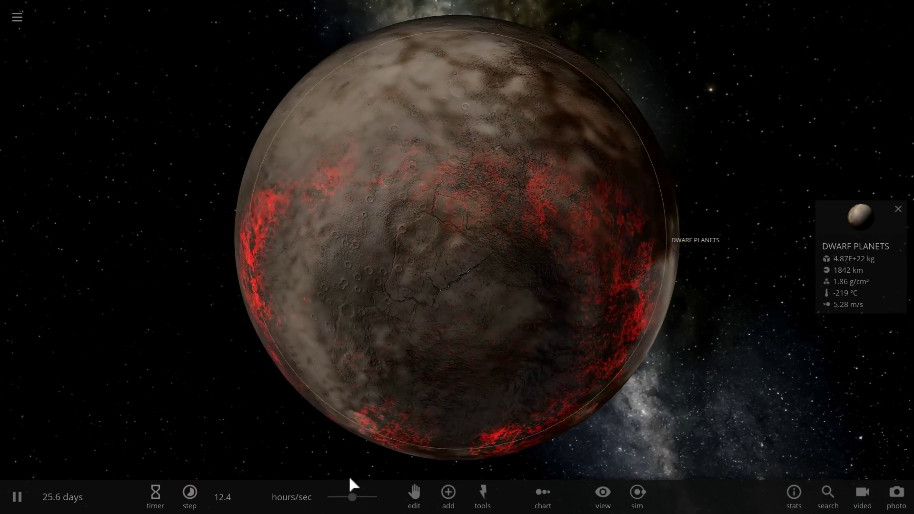
drag(352, 496, 361, 497)
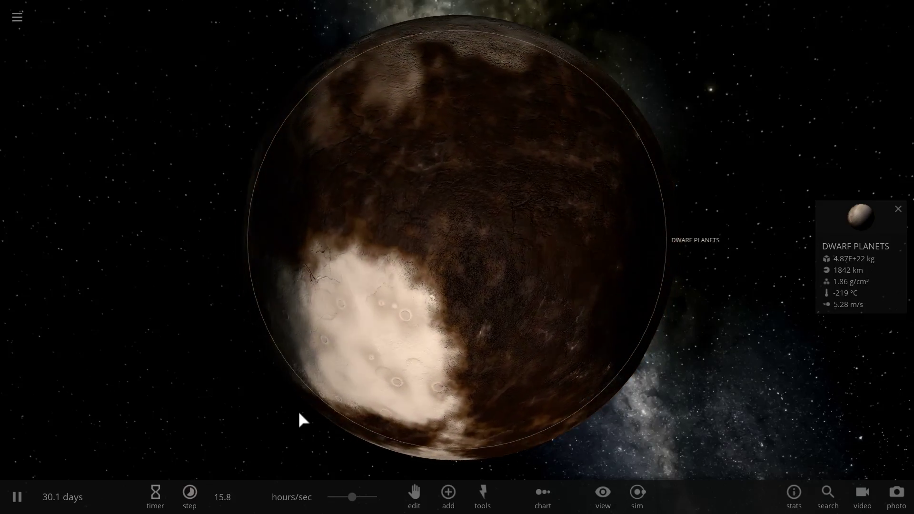
scroll(291, 405, down, 3)
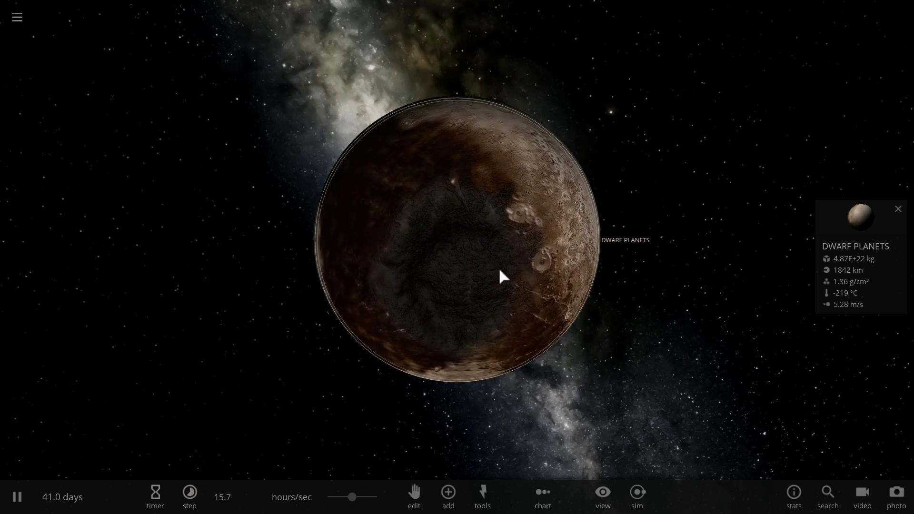
Check the cooled merged body's material composition and express its mass in moon units.
click(860, 216)
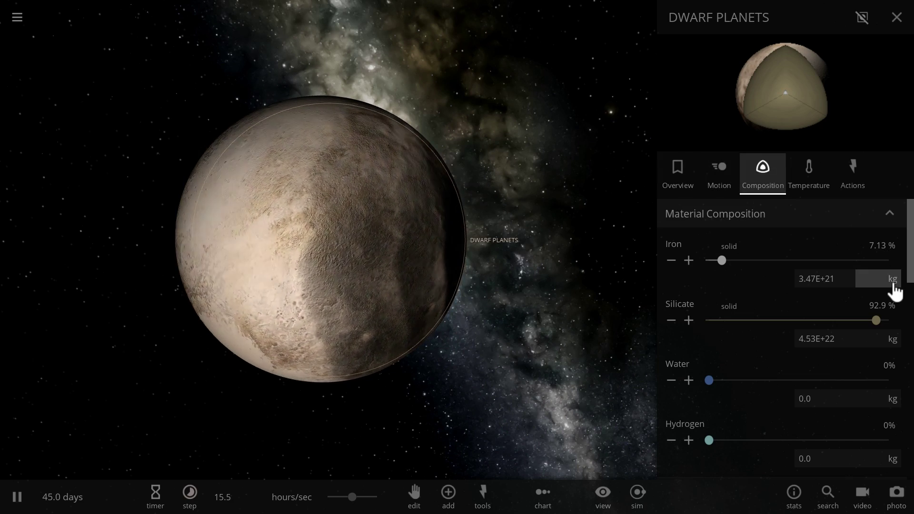
click(679, 186)
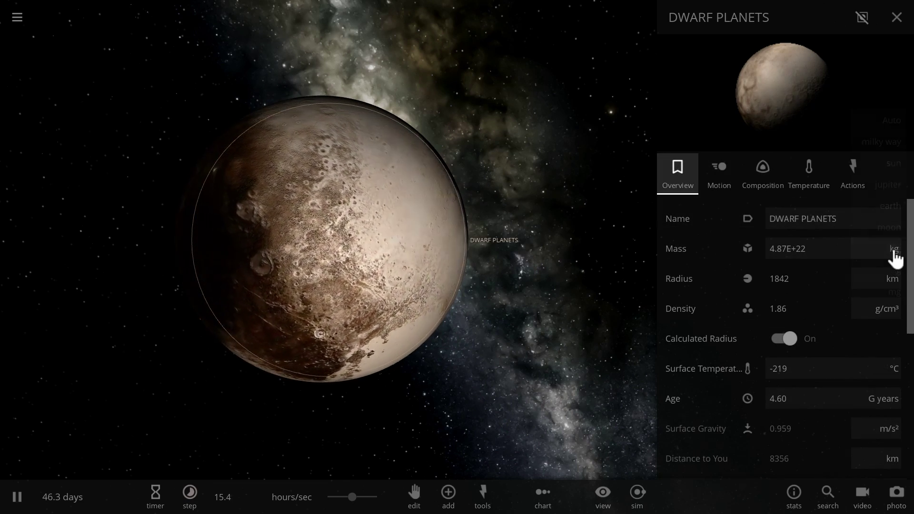
click(892, 251)
click(896, 230)
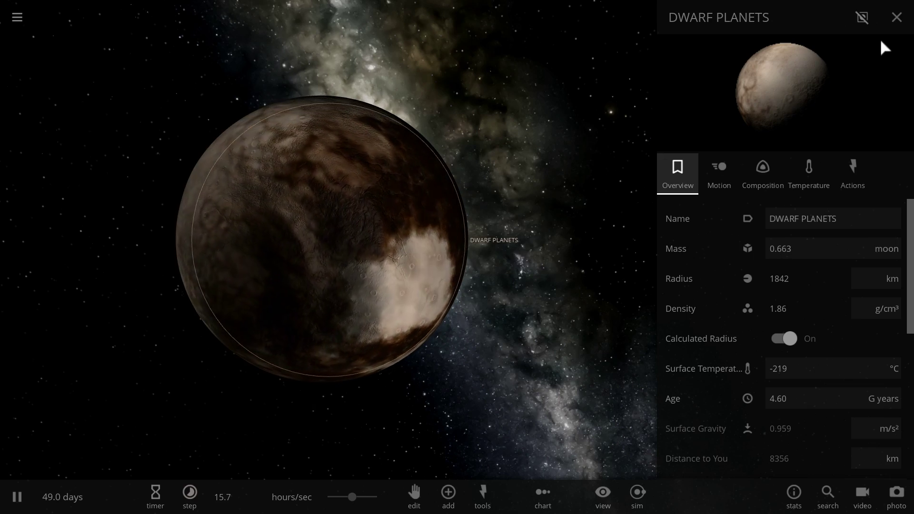
click(889, 22)
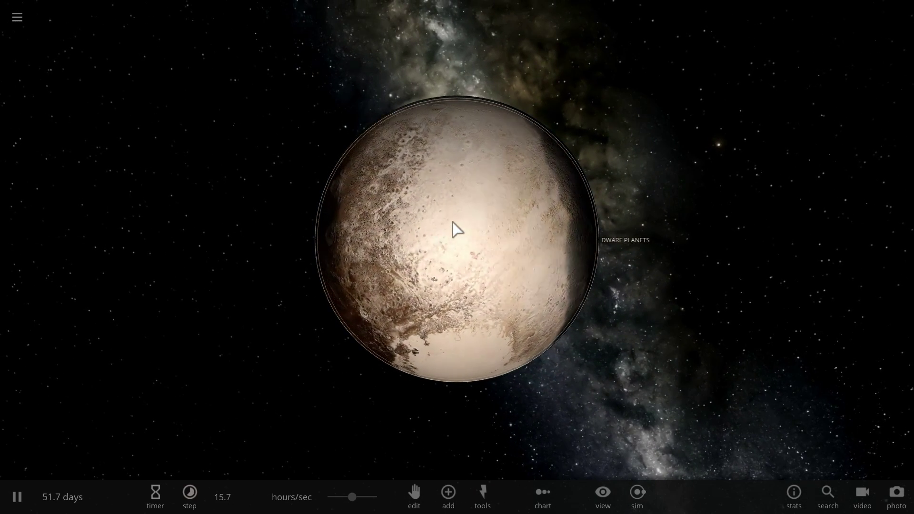
View the cooled merged body from another side and read its overview properties, including surface gravity.
drag(453, 222, 491, 232)
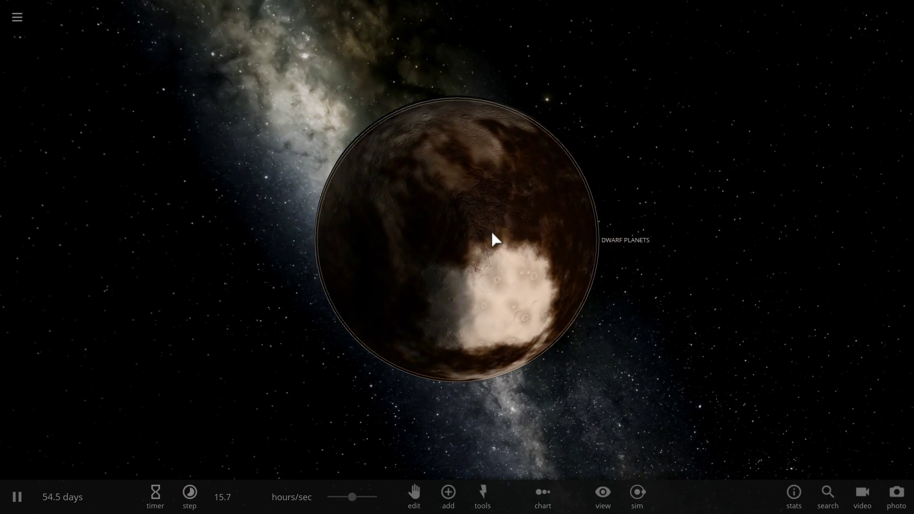
click(490, 231)
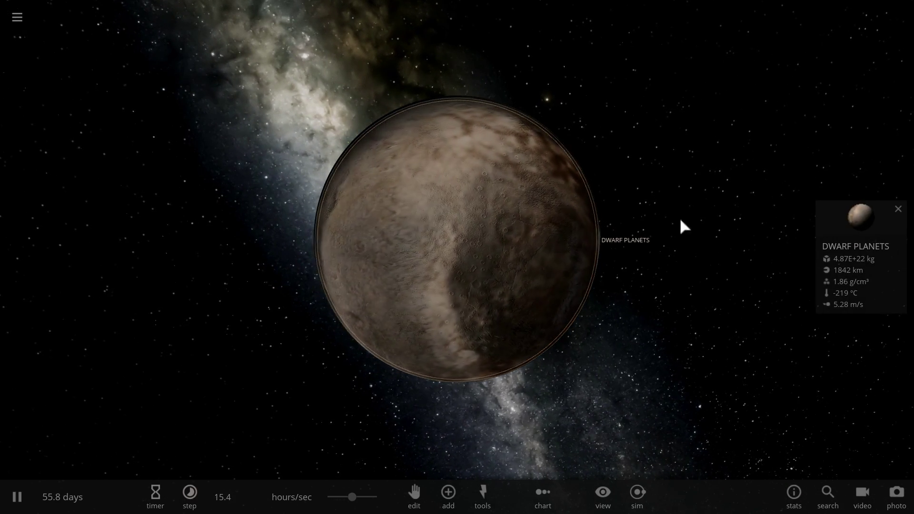
click(860, 225)
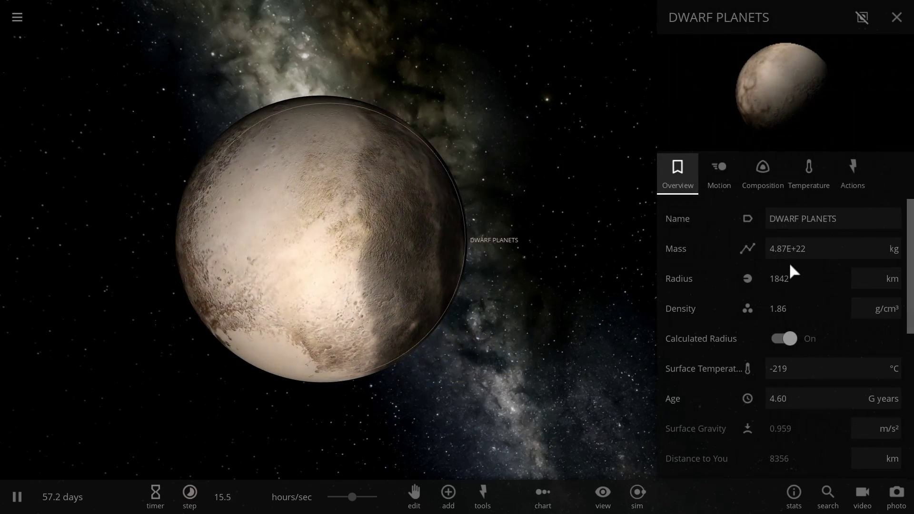
scroll(740, 303, down, 3)
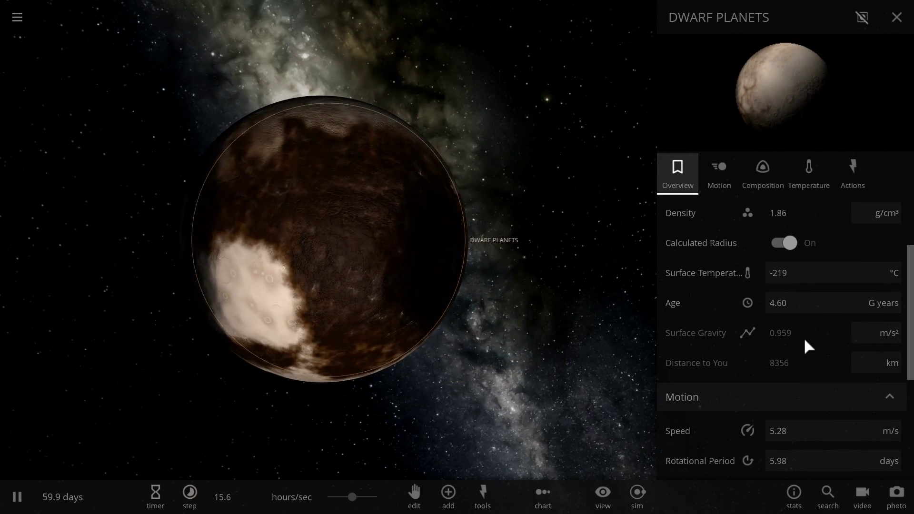
mouse_move(803, 340)
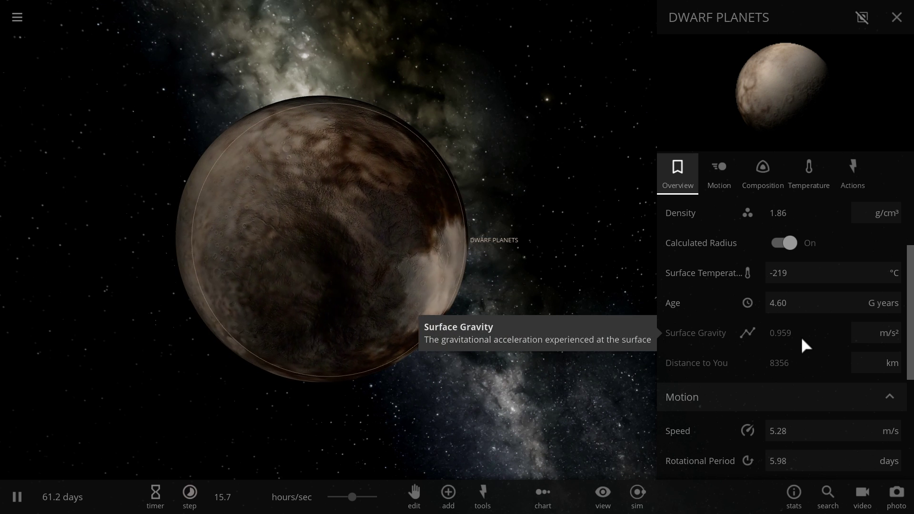
click(875, 343)
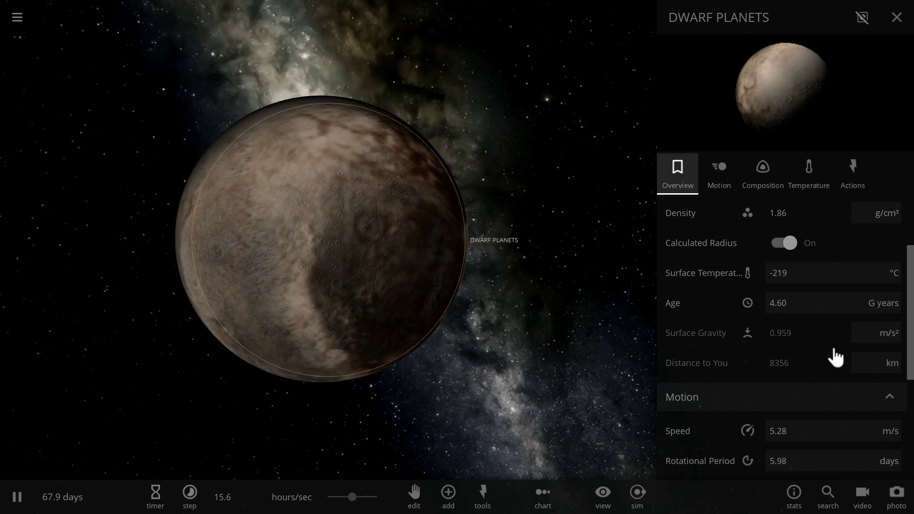
click(897, 23)
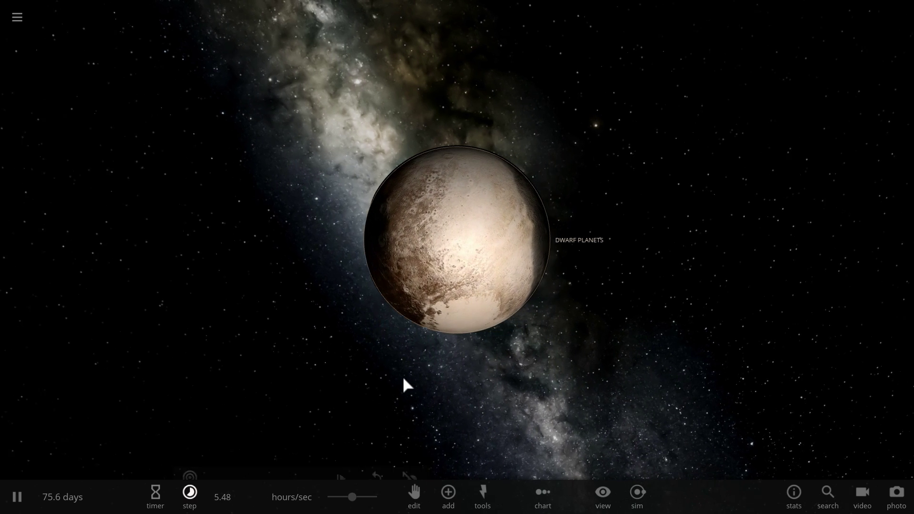
Lower the simulation speed to about 3.02 hours/sec.
drag(351, 497, 340, 497)
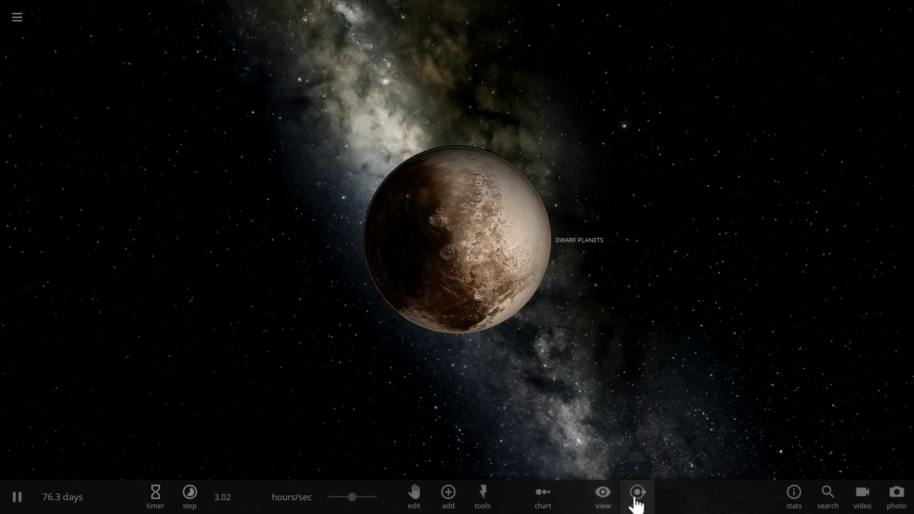
Enable collision heating and fragment creation in the simulation settings.
click(583, 464)
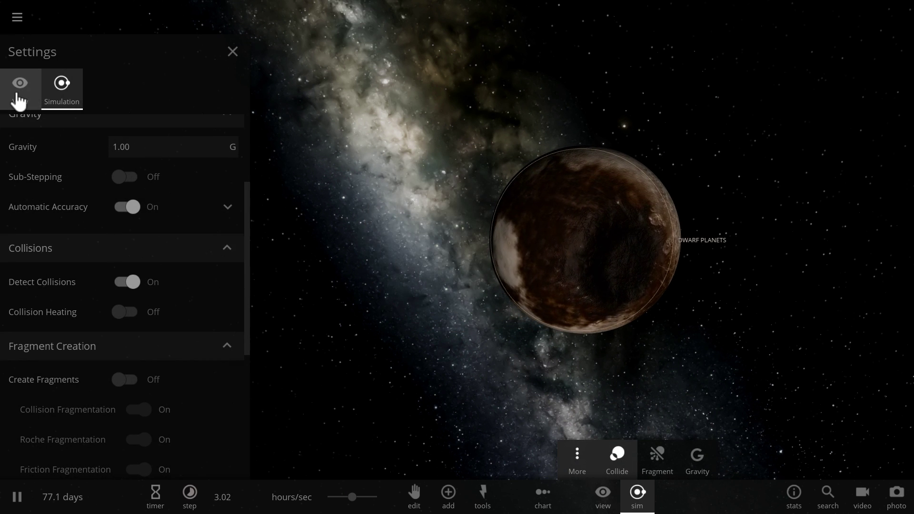
scroll(191, 277, down, 4)
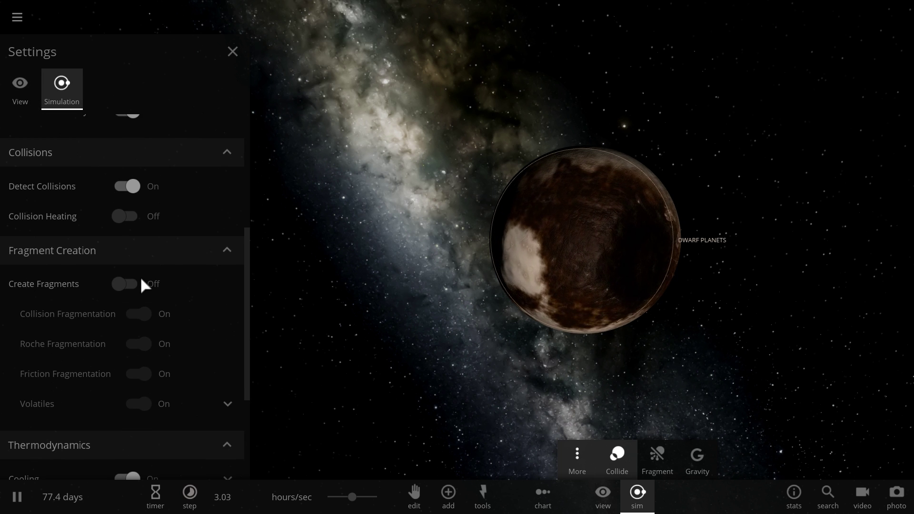
click(127, 285)
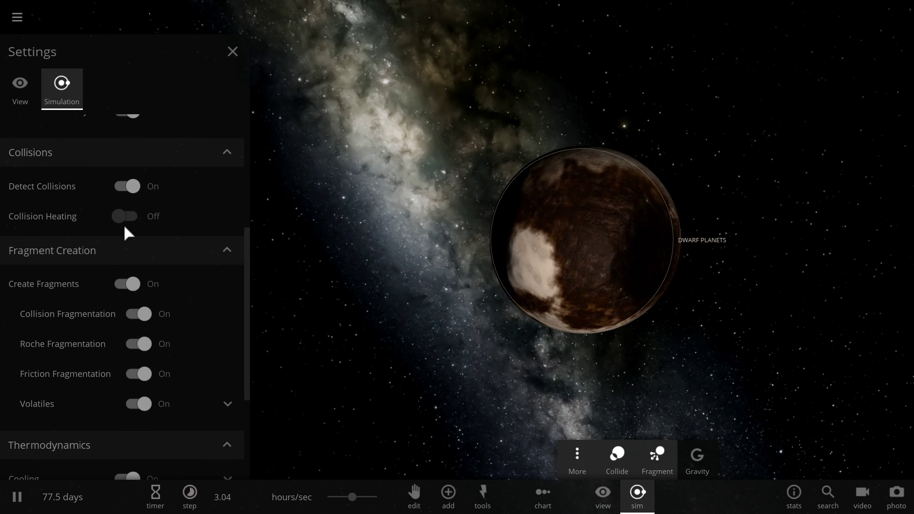
click(232, 52)
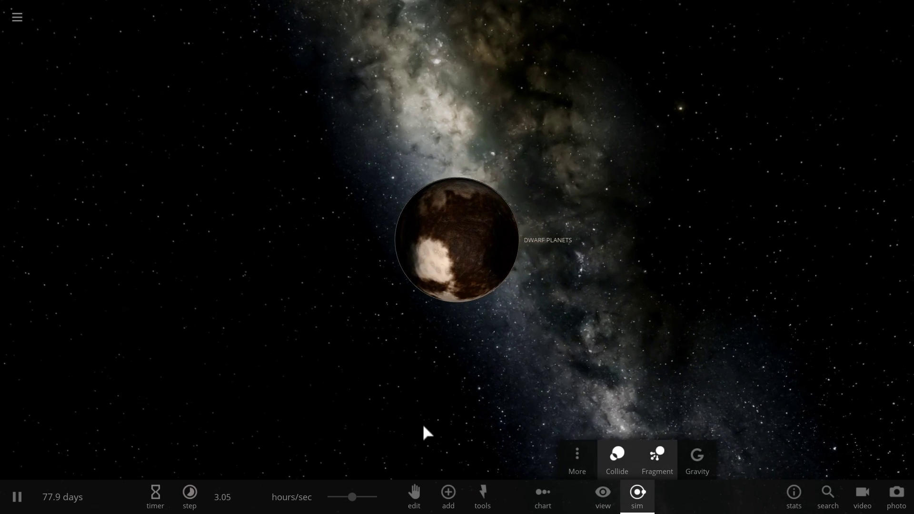
Add a still Earth near the merged dwarf planets body and pause the simulation.
click(448, 493)
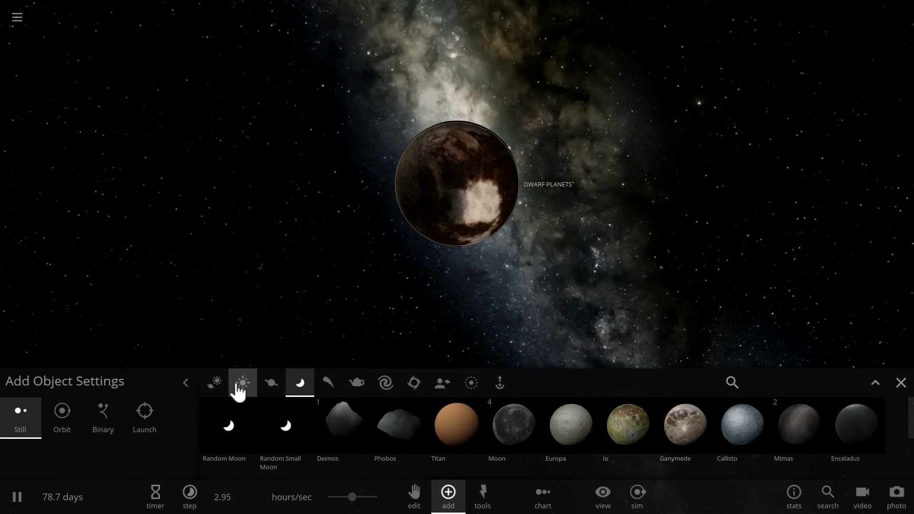
click(271, 383)
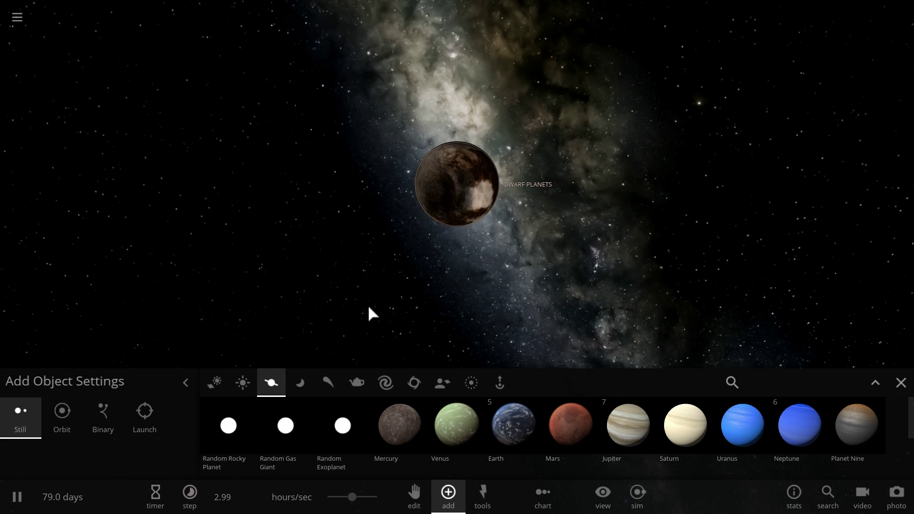
click(514, 431)
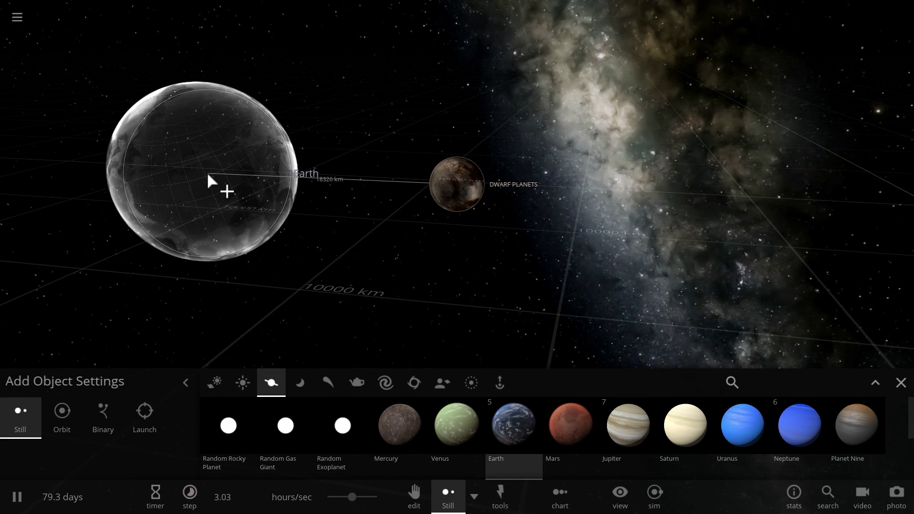
click(207, 172)
key(space)
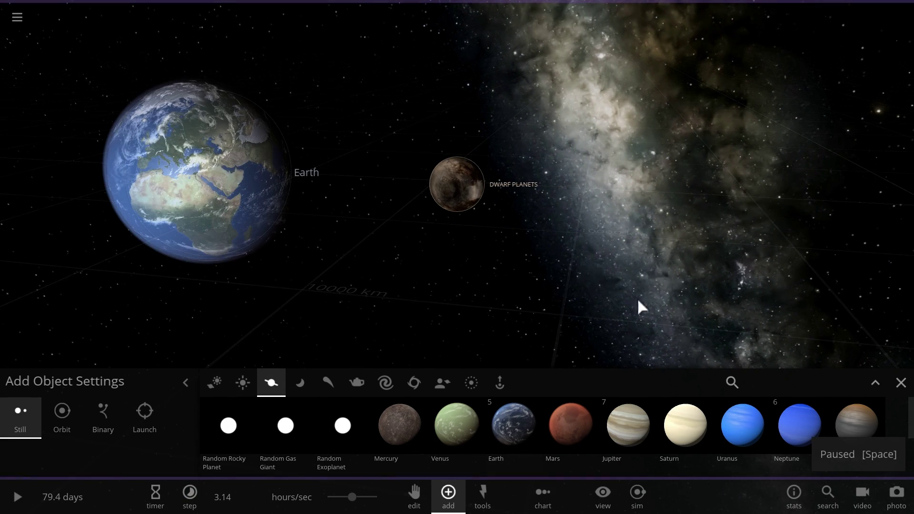
click(902, 380)
Focus on Earth and lower the simulation speed to about 43.6 sec/sec.
double_click(229, 186)
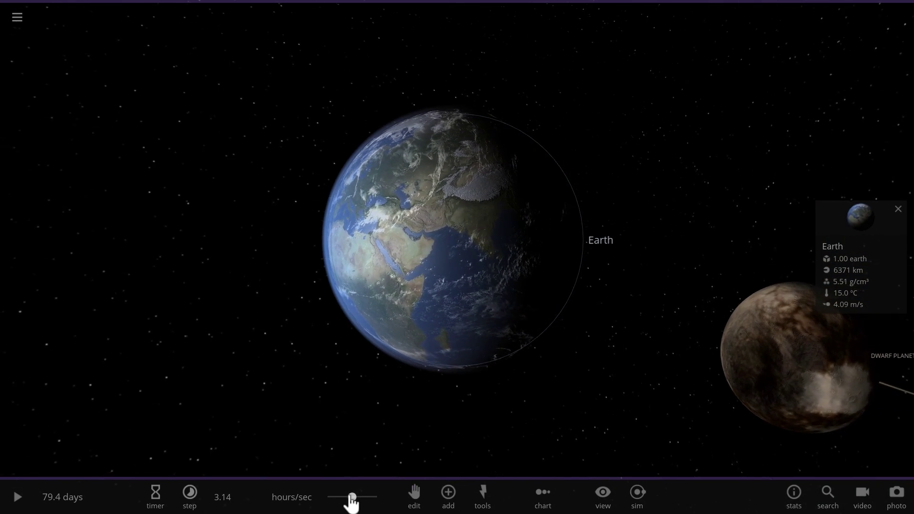
drag(352, 497, 328, 498)
click(375, 460)
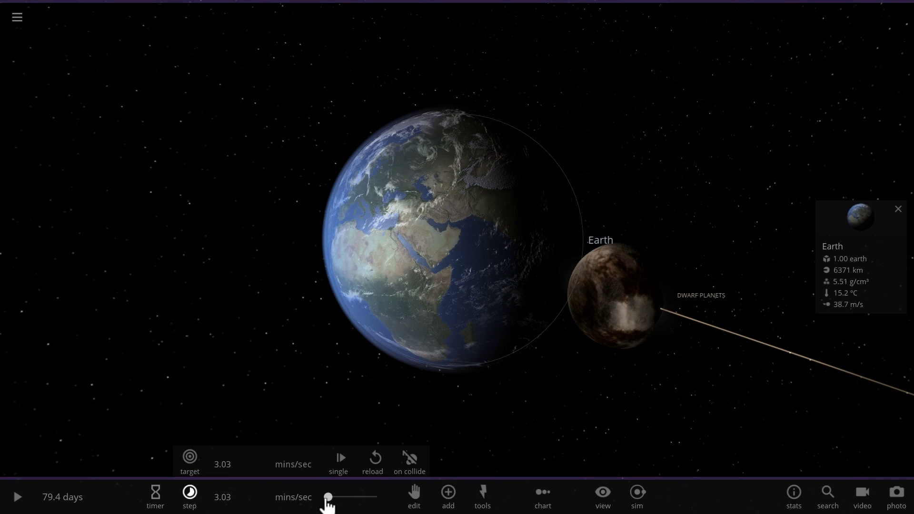
drag(403, 348, 372, 345)
scroll(425, 312, up, 3)
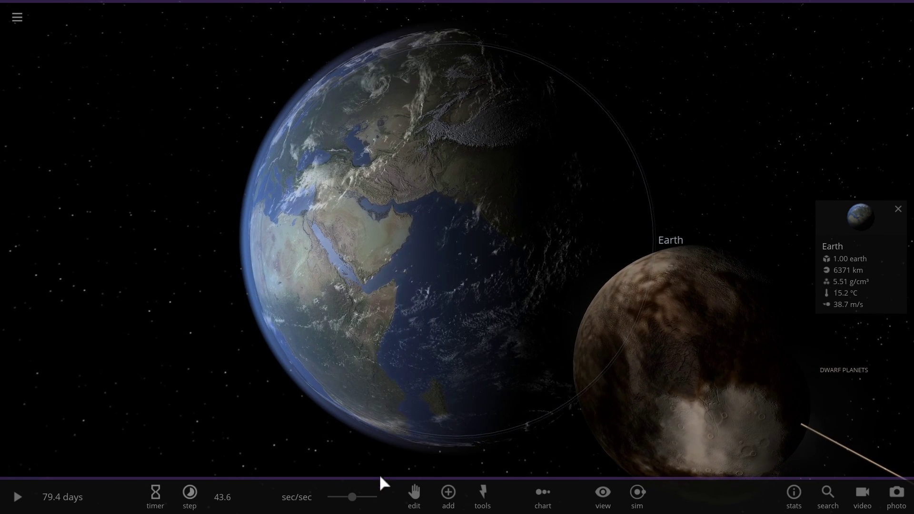
Run the collision of the merged body with Earth, raising the simulation speed to about 1.50 mins/sec, and inspect the impact side.
key(space)
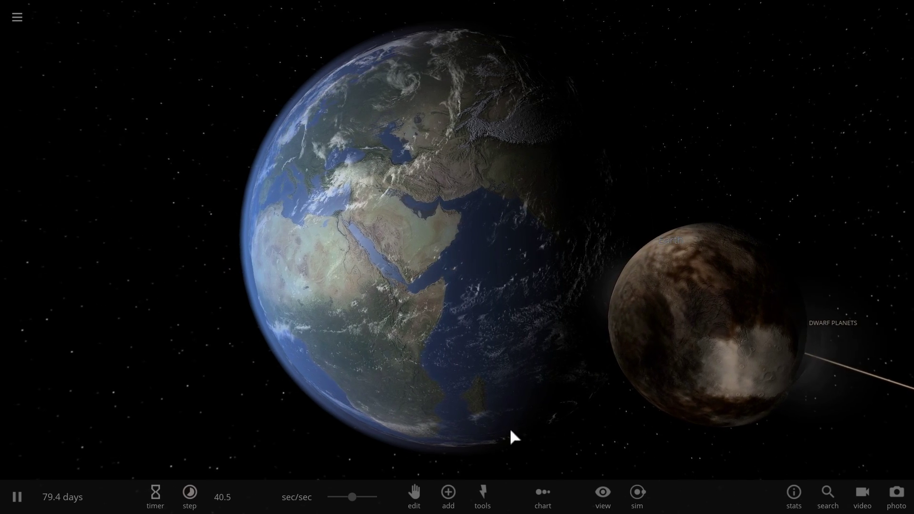
drag(354, 498, 360, 497)
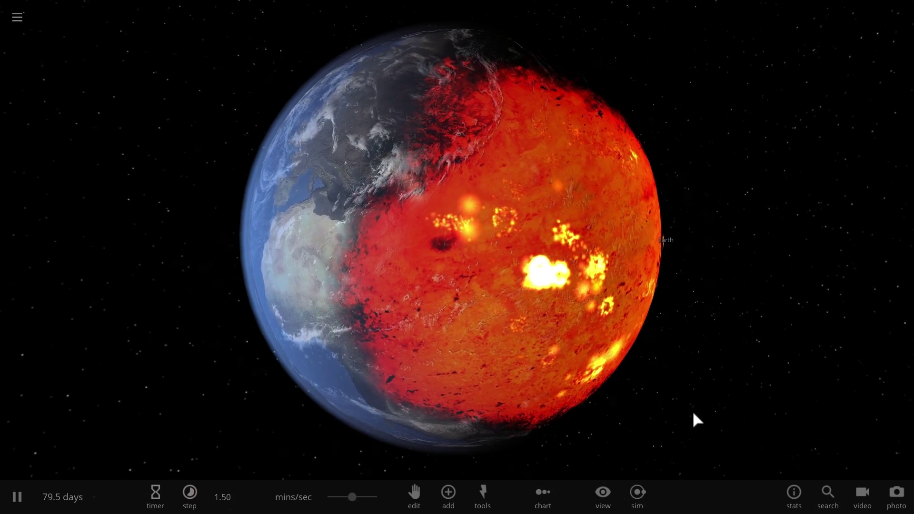
drag(710, 415, 757, 409)
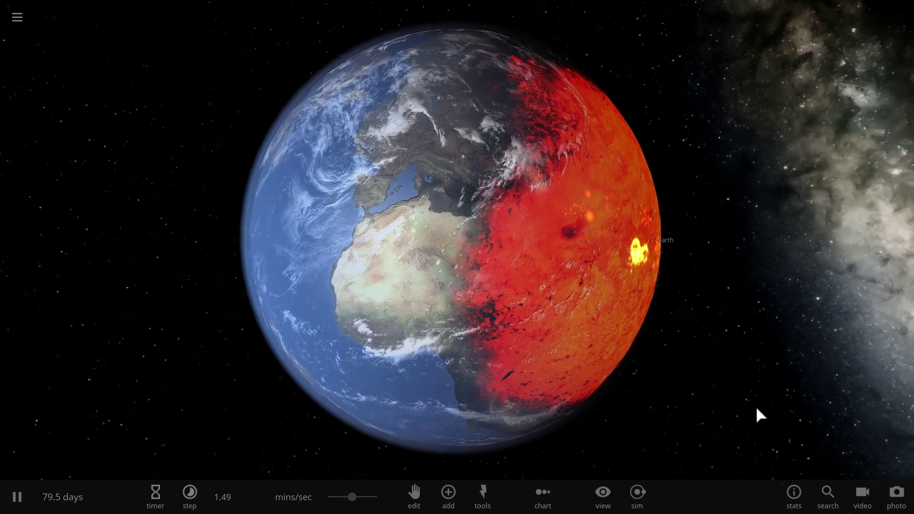